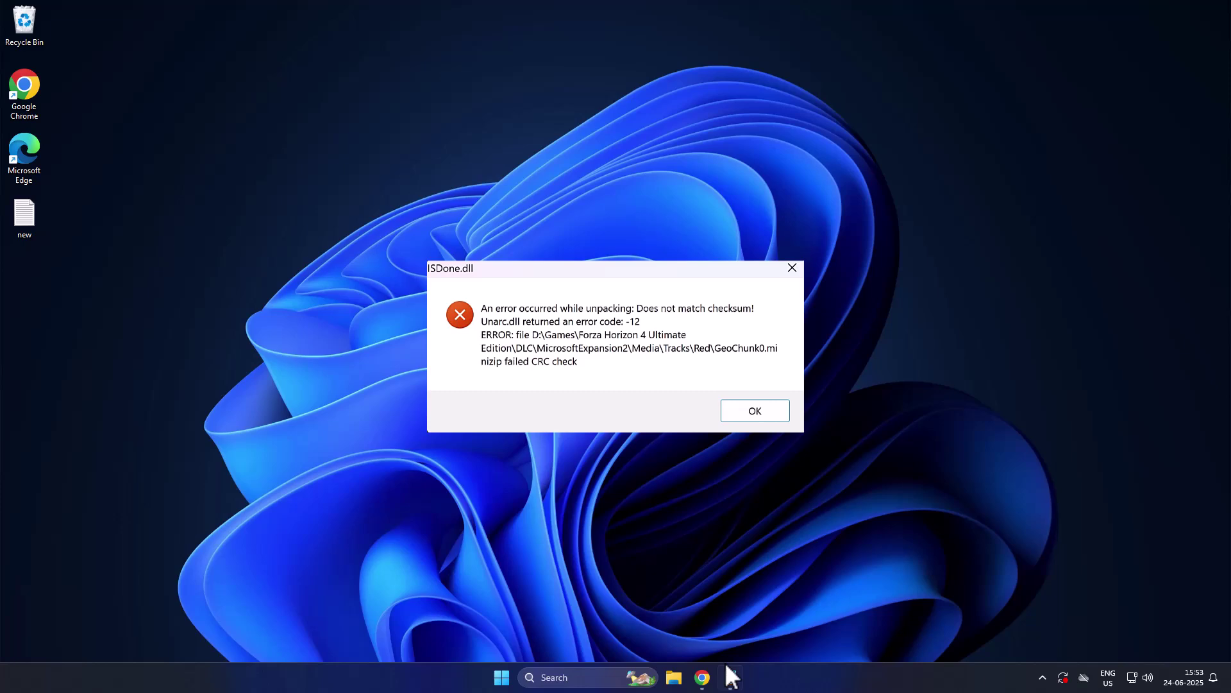
Open the new.txt notes, look over the two DLL download links, and minimize Notepad
click(730, 676)
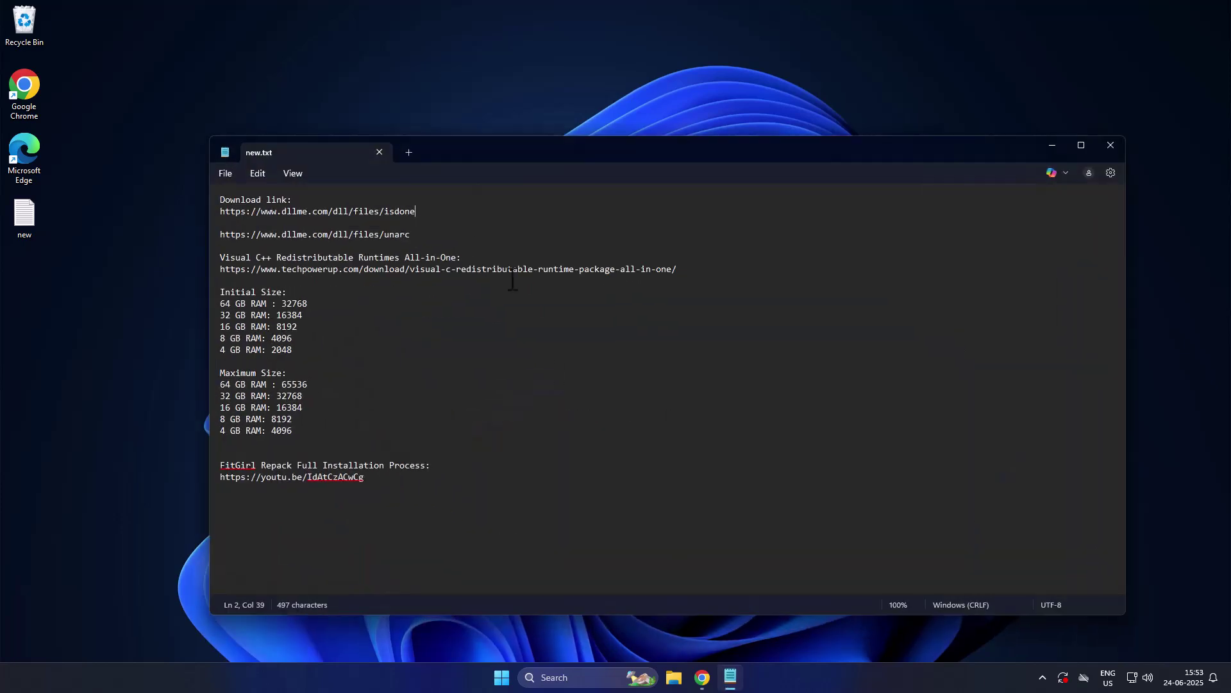
drag(429, 234, 223, 216)
click(457, 239)
click(1051, 146)
On the ISDone.dll page, open the versions list and select the 9.17 beta release
click(701, 687)
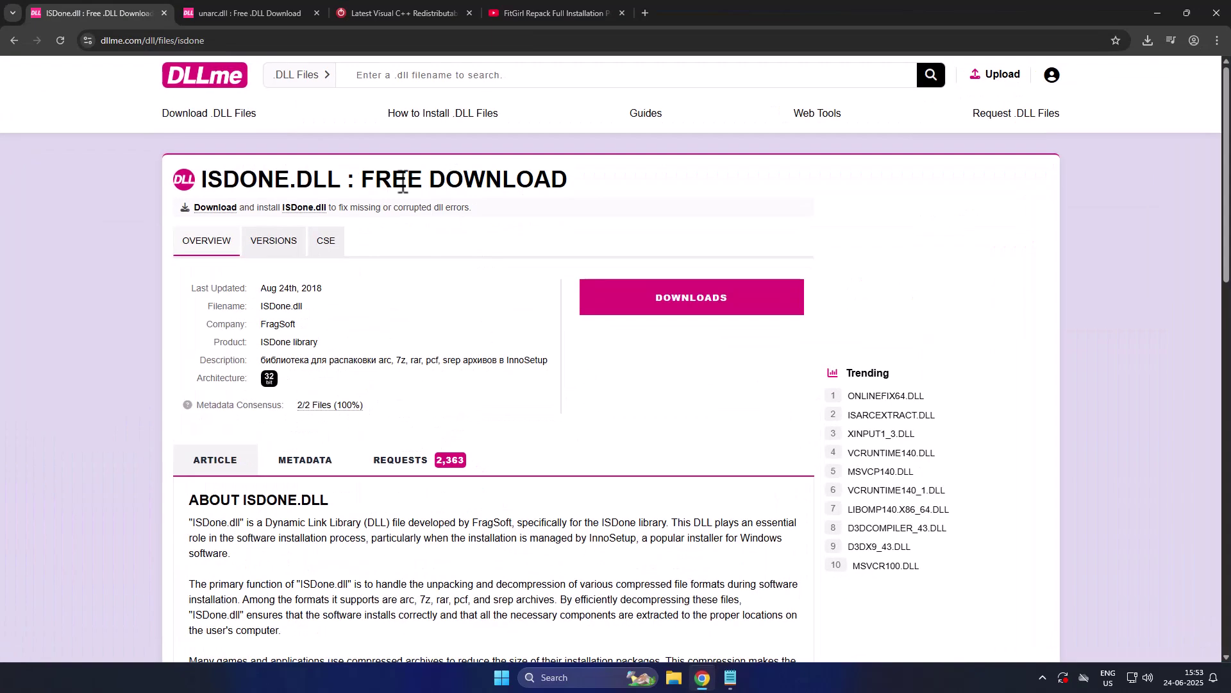
double_click(305, 191)
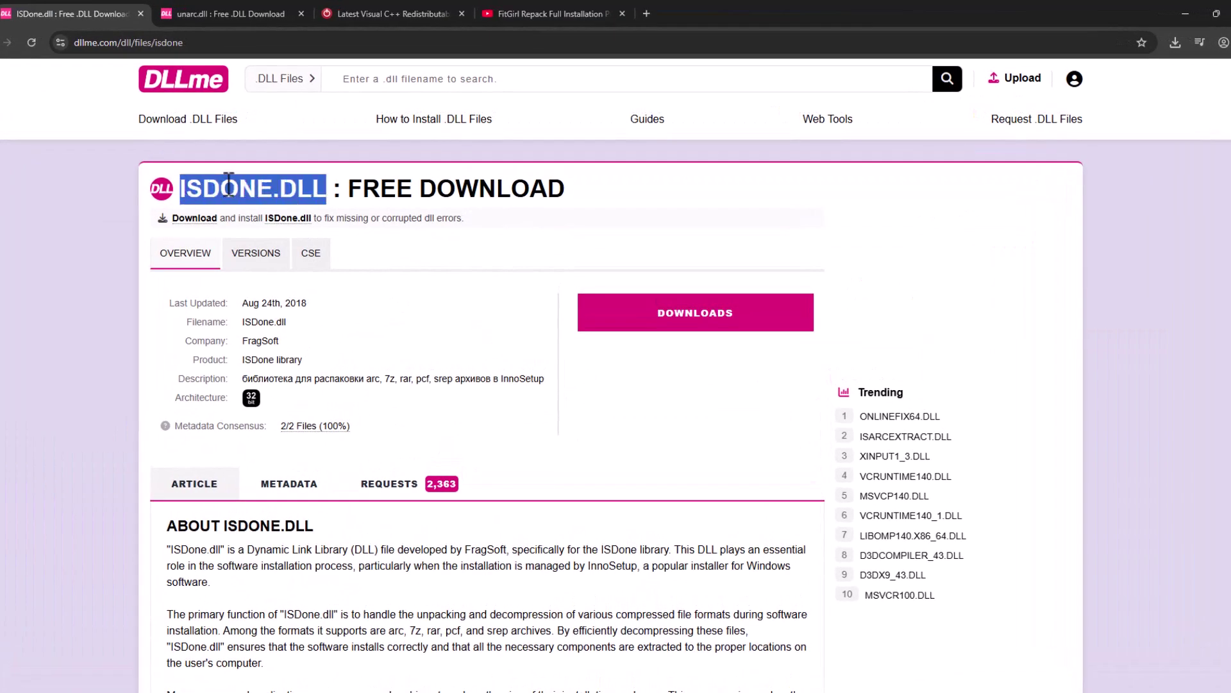
click(718, 324)
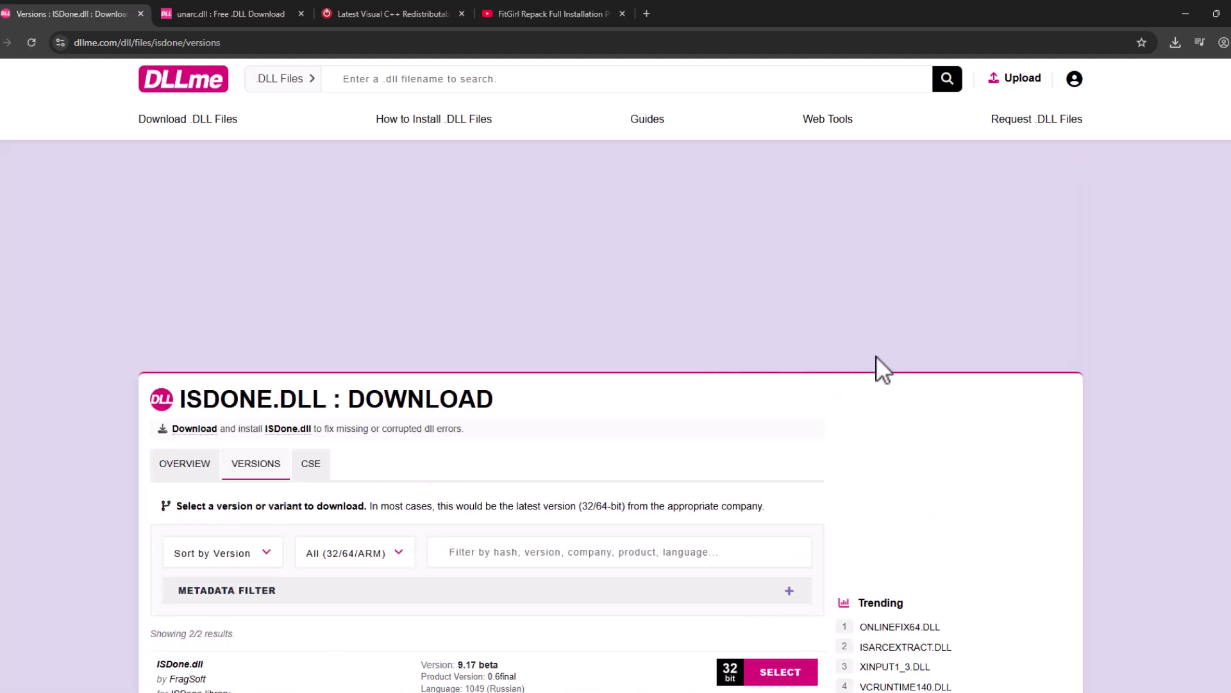
scroll(1029, 332, down, 5)
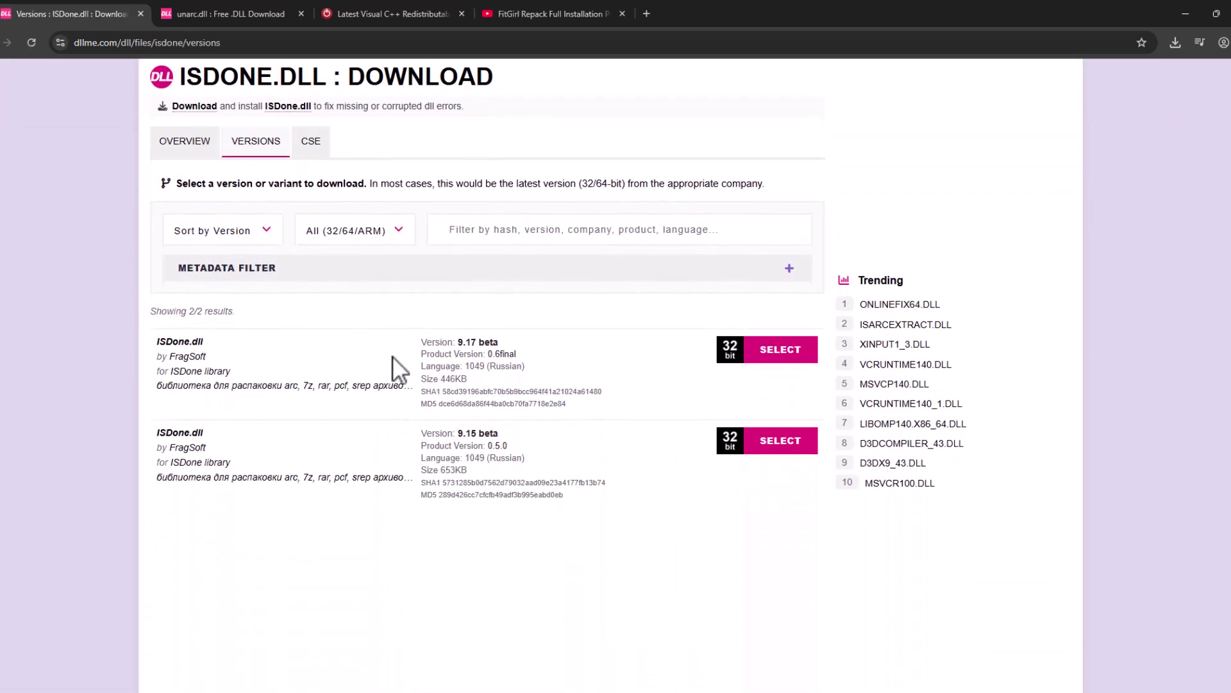
double_click(487, 347)
click(763, 356)
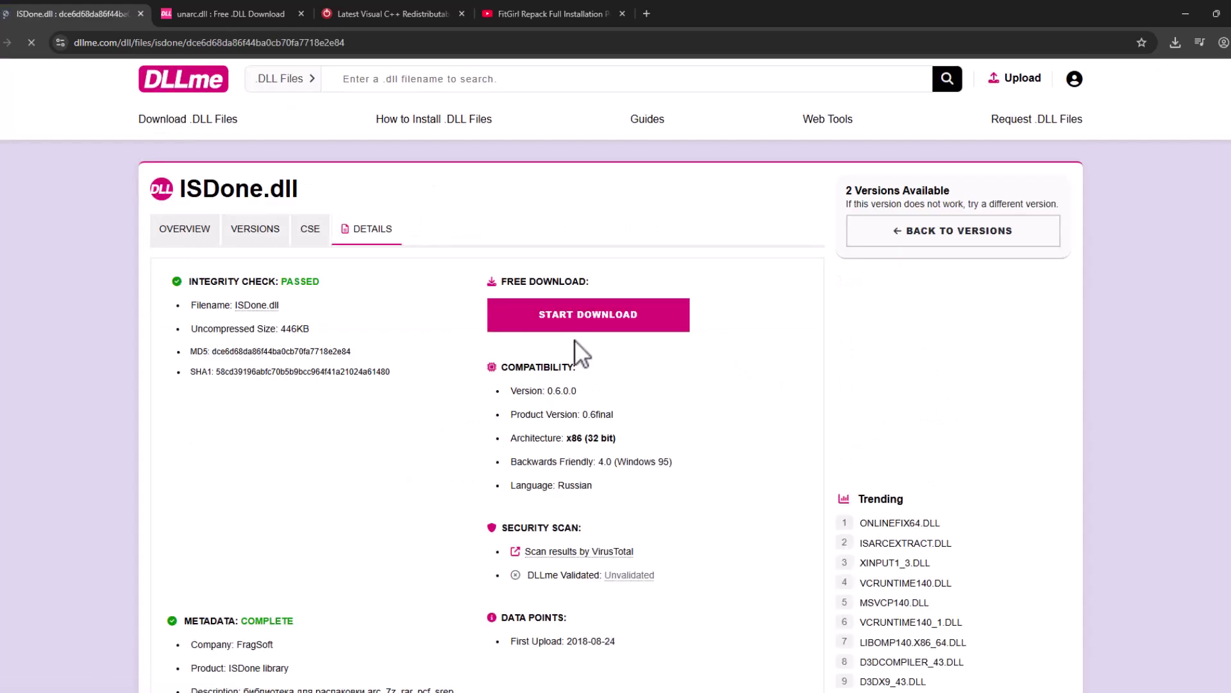
Start the ISDone_x86.zip download and confirm it in Chrome's recent downloads
click(550, 322)
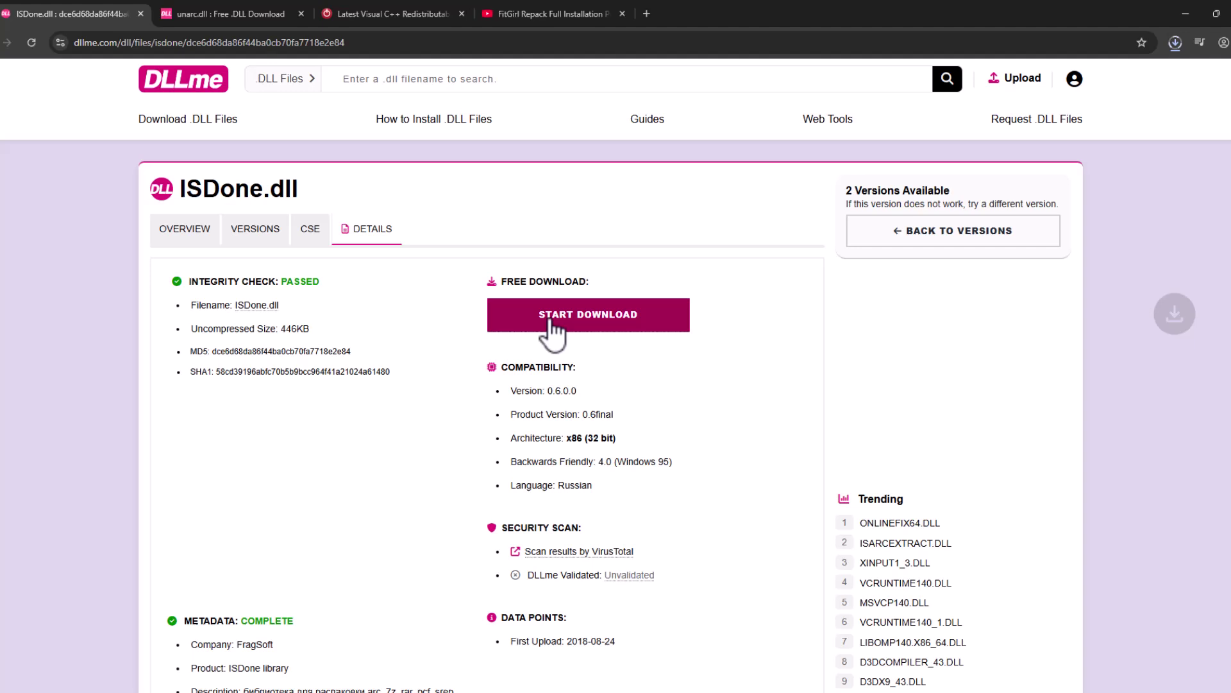
click(1178, 42)
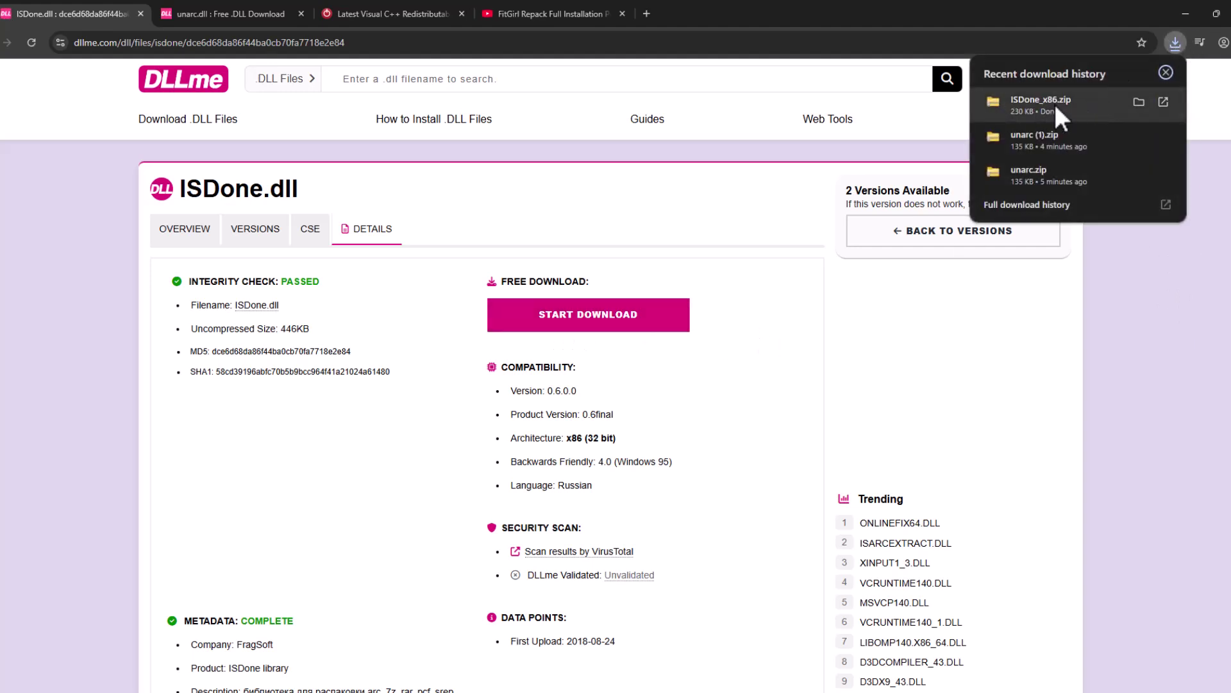
click(267, 14)
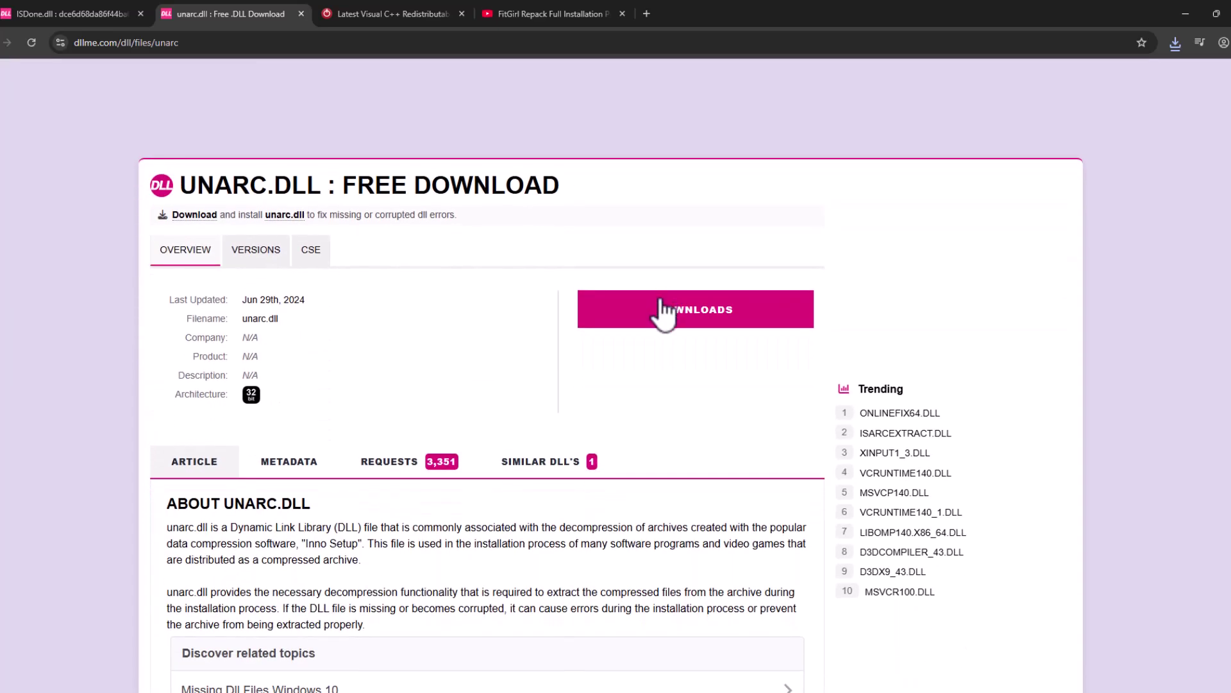
Download the first 333.5 KB unarc.dll version and show unarc_x86.zip in its folder
click(662, 319)
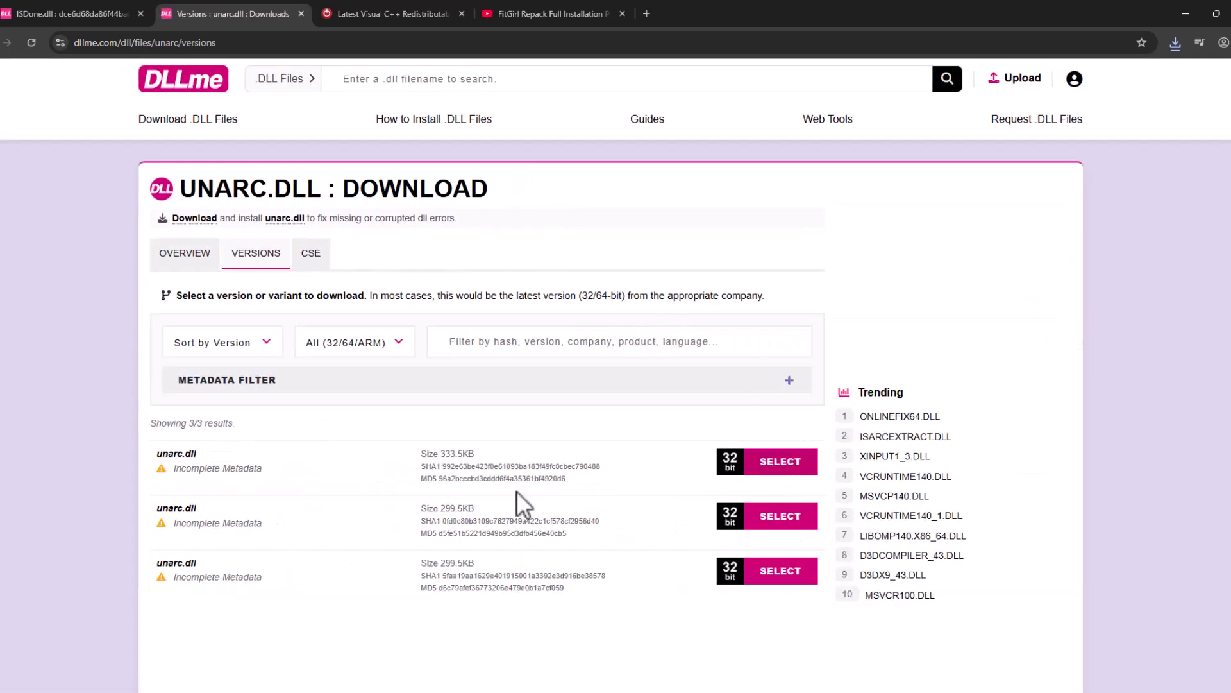
drag(418, 457, 771, 473)
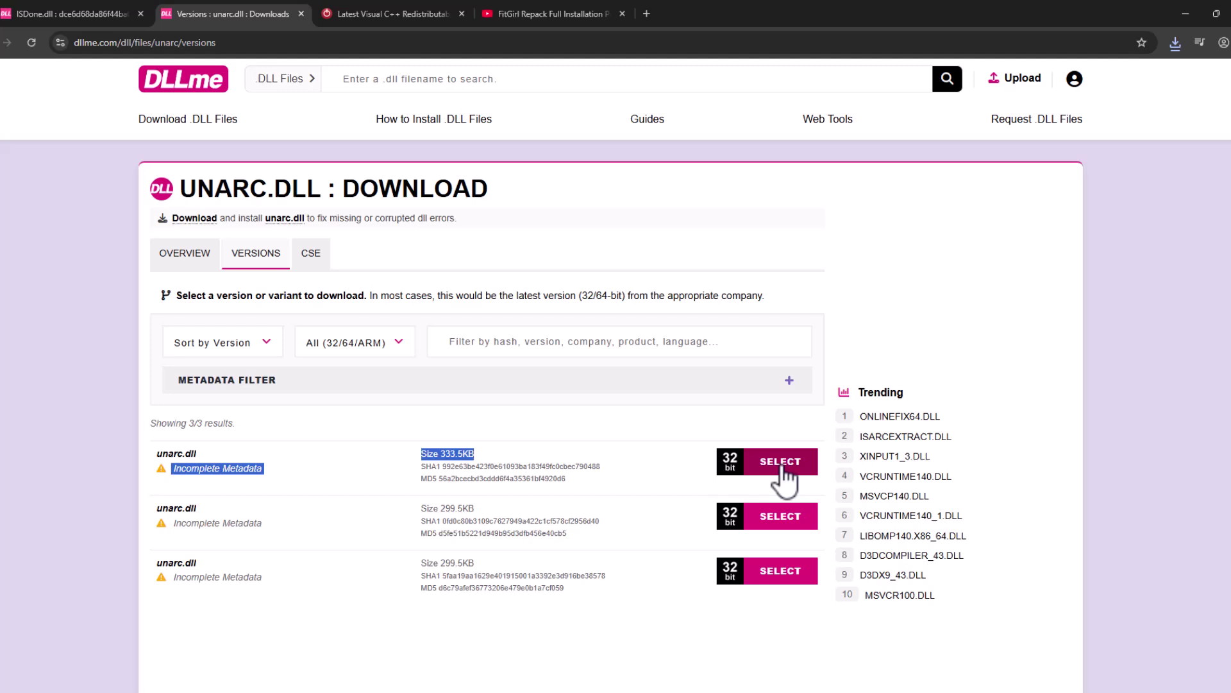
click(782, 472)
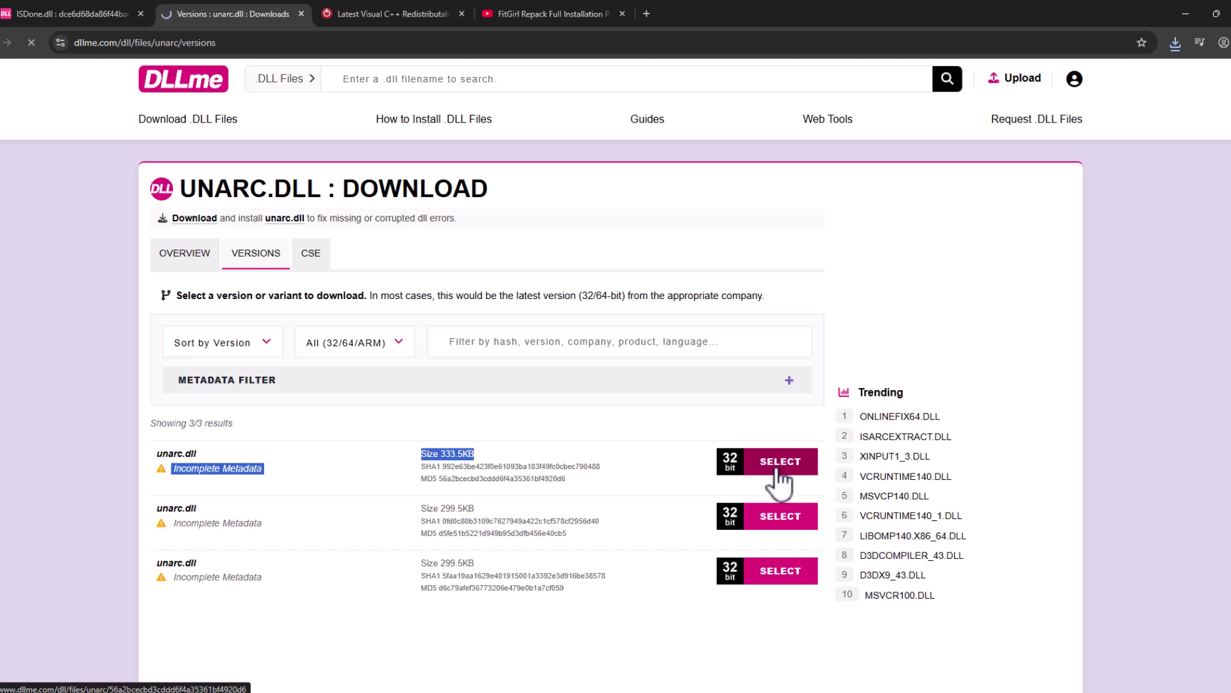
click(580, 321)
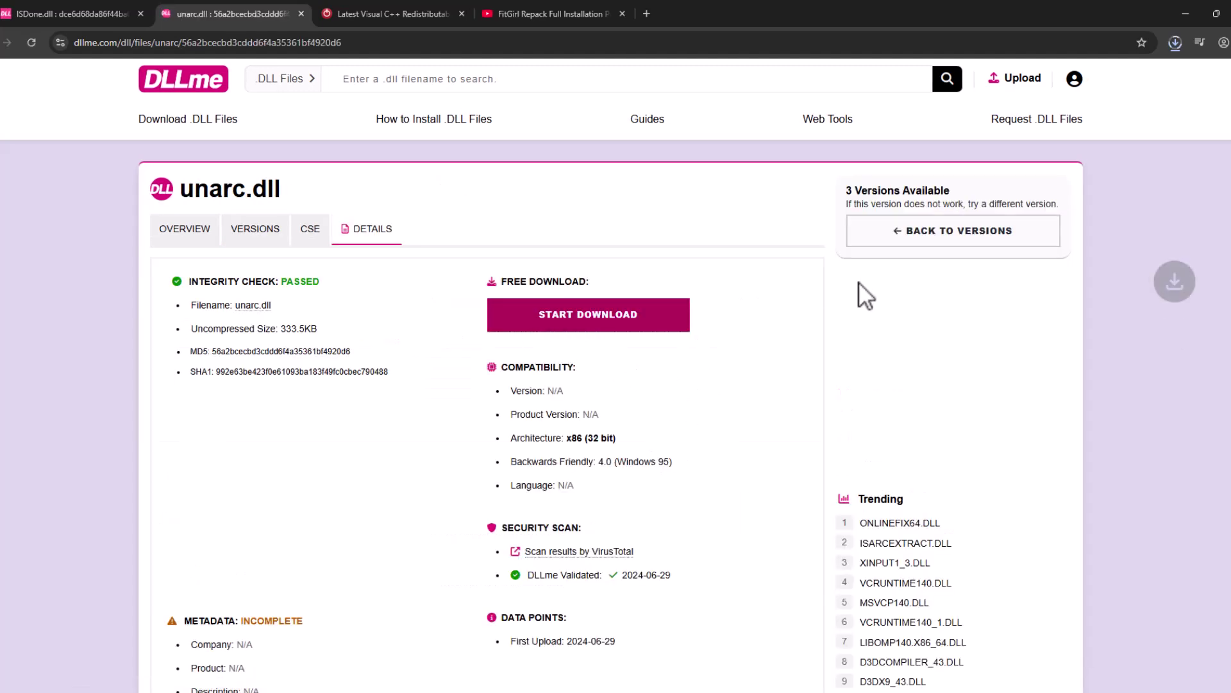
click(1174, 44)
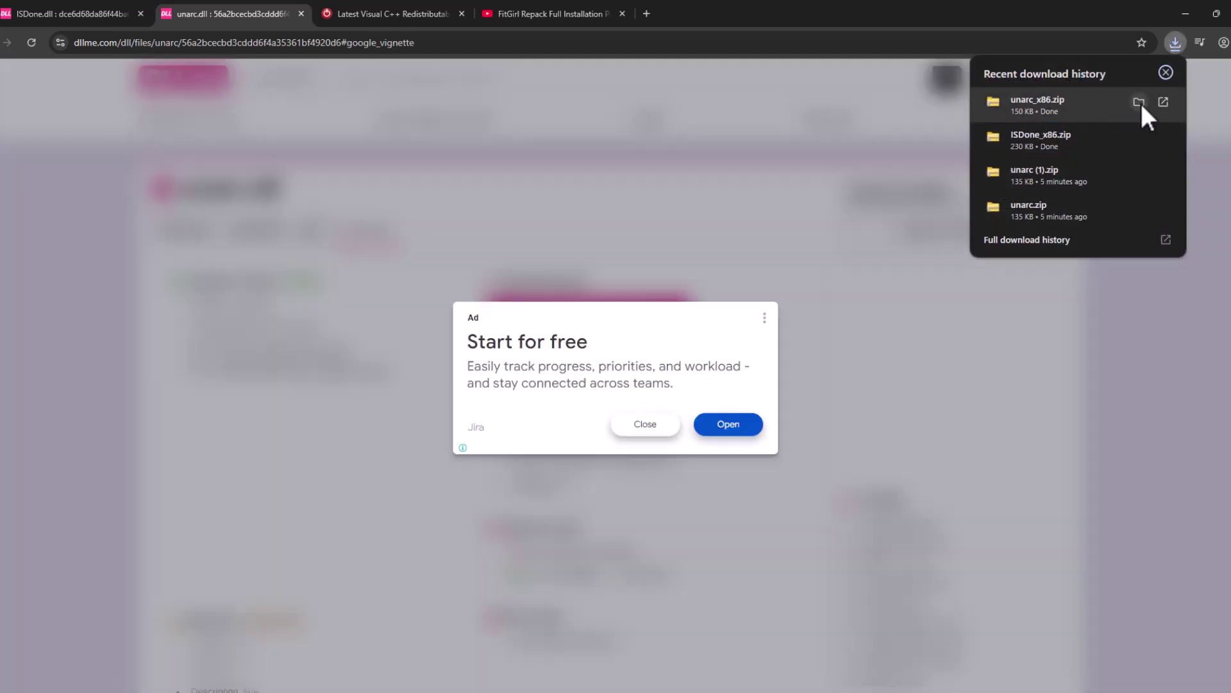
click(1137, 100)
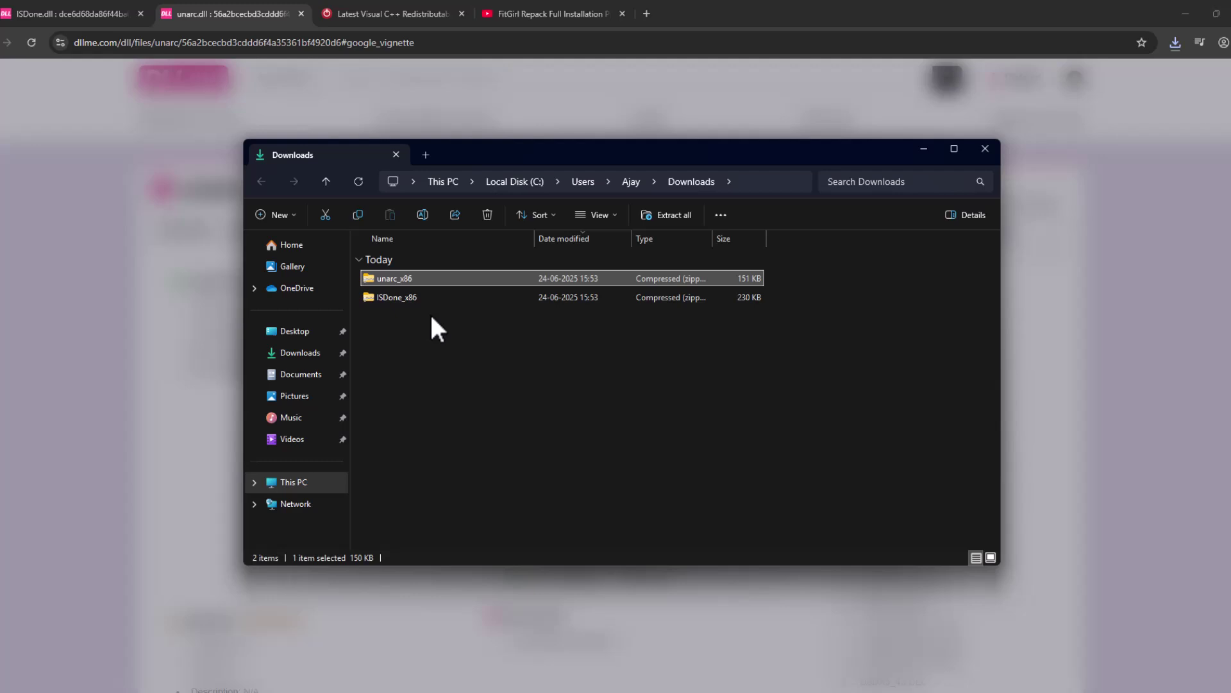
Extract unarc_x86.zip and drag unarc.dll onto the desktop
right_click(396, 282)
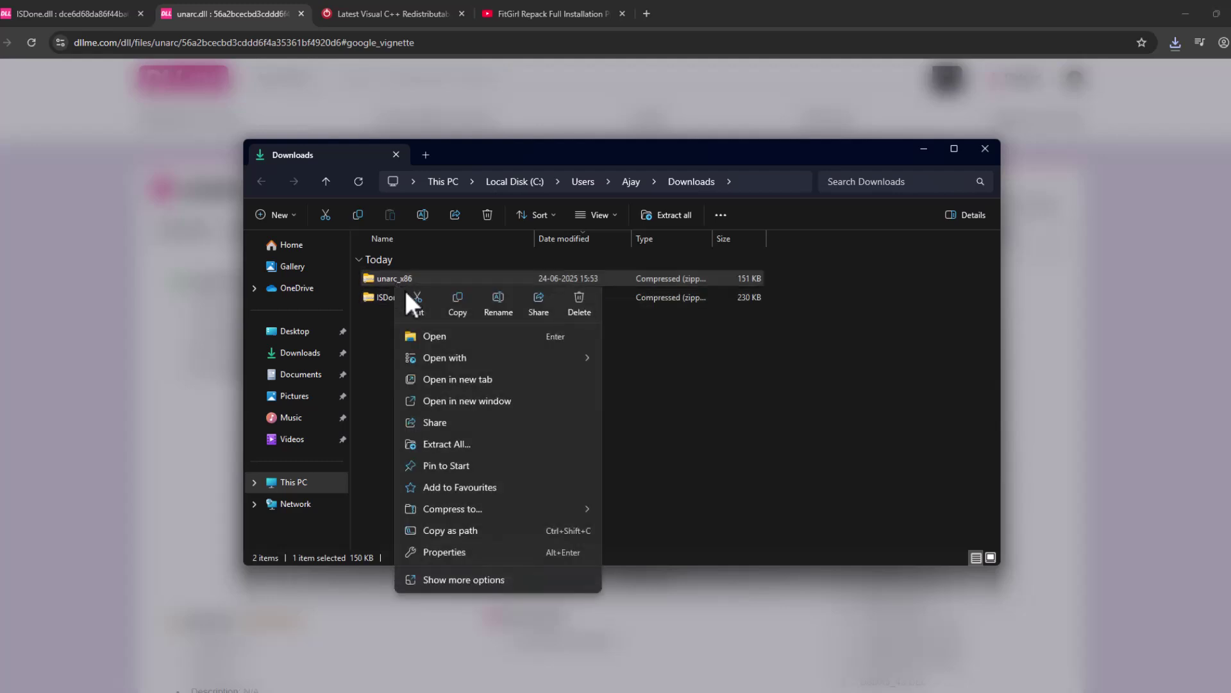
click(470, 442)
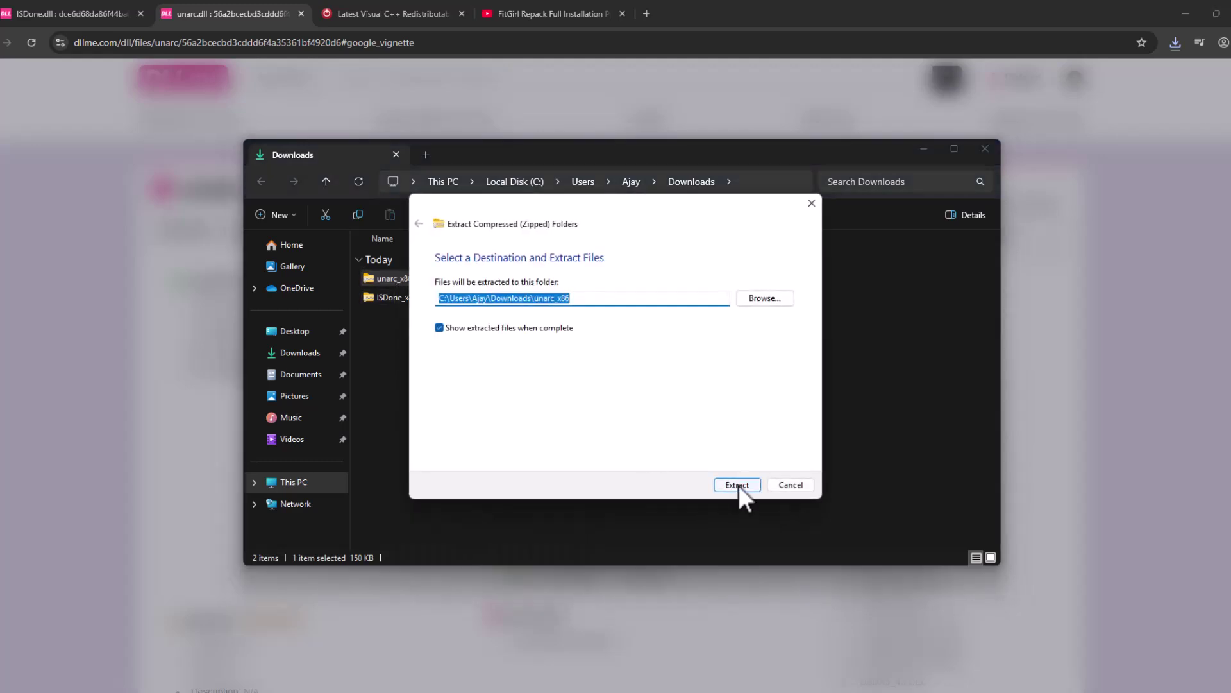
click(738, 487)
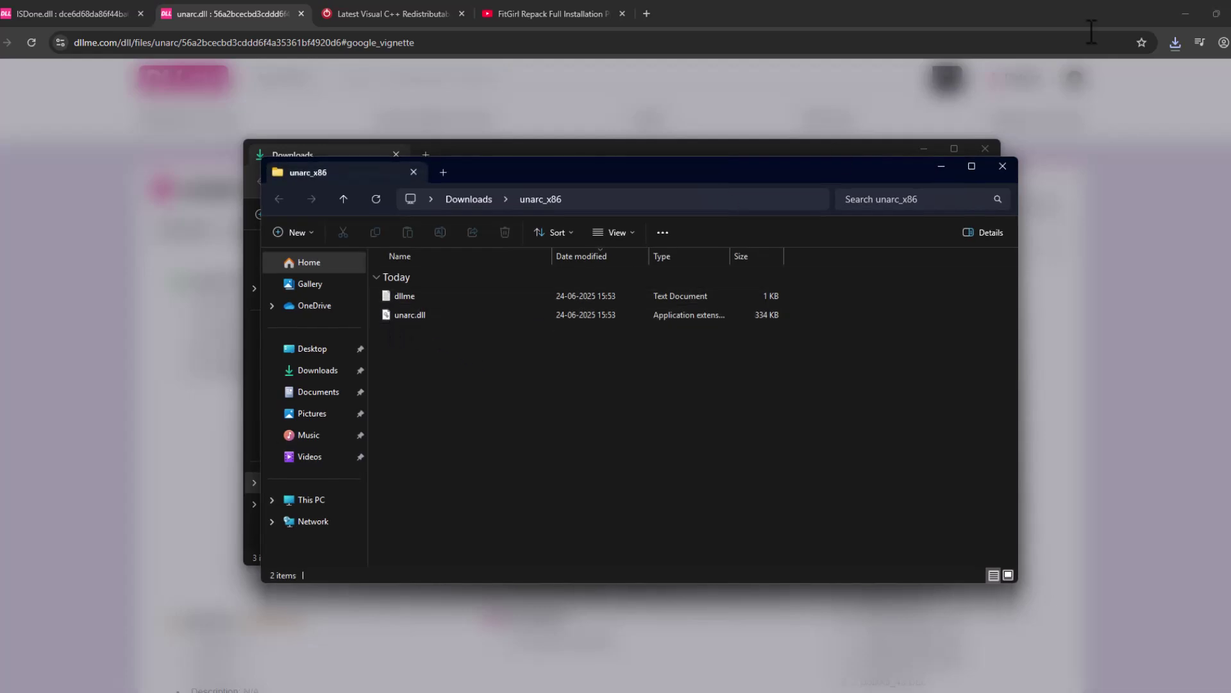
click(1184, 5)
click(414, 312)
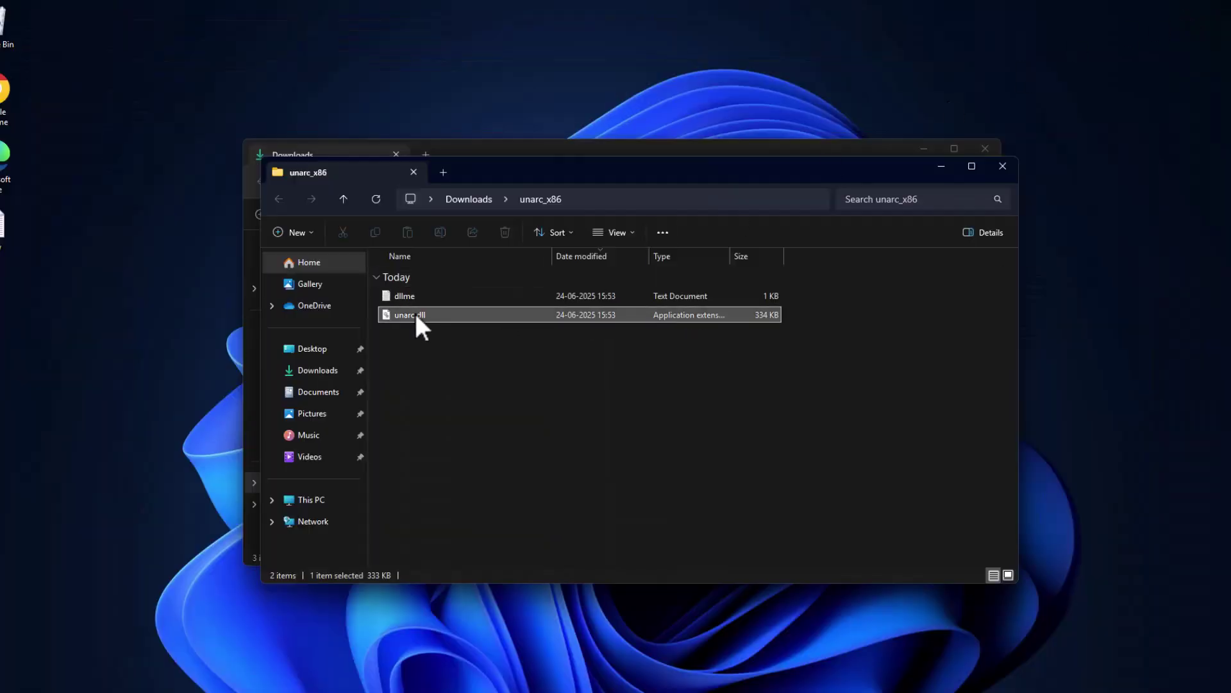
drag(216, 436, 96, 359)
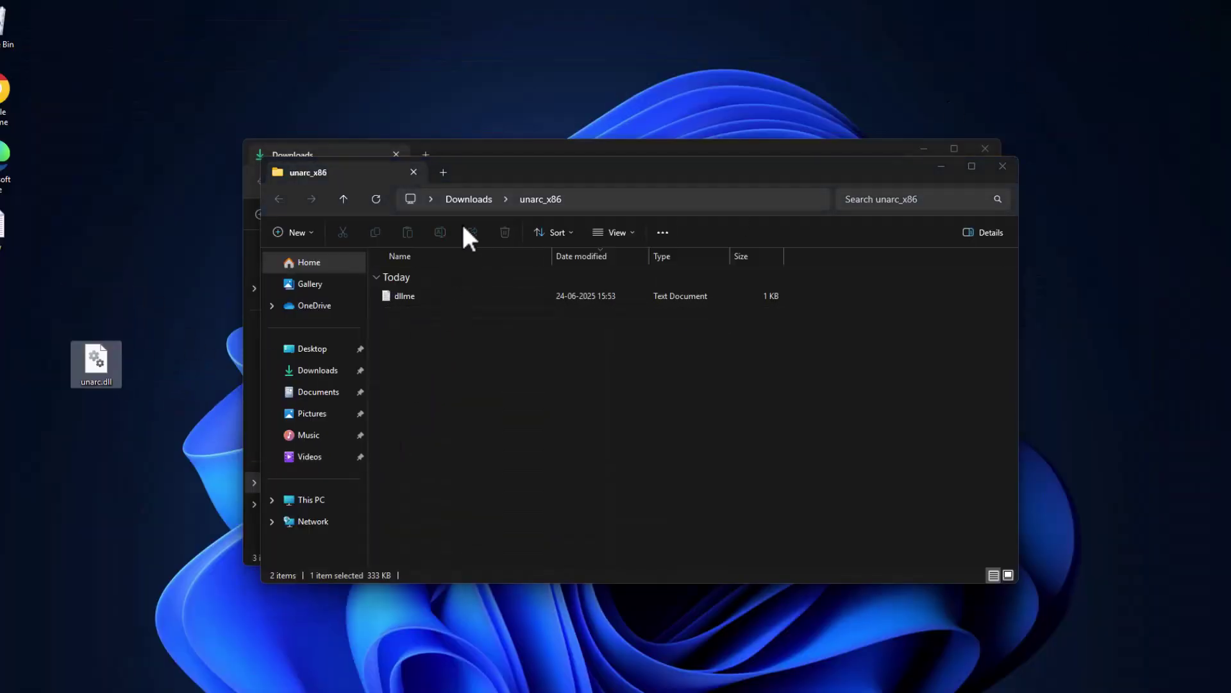
click(1003, 166)
Extract ISDone_x86.zip and drag ISDone.dll onto the desktop
click(394, 300)
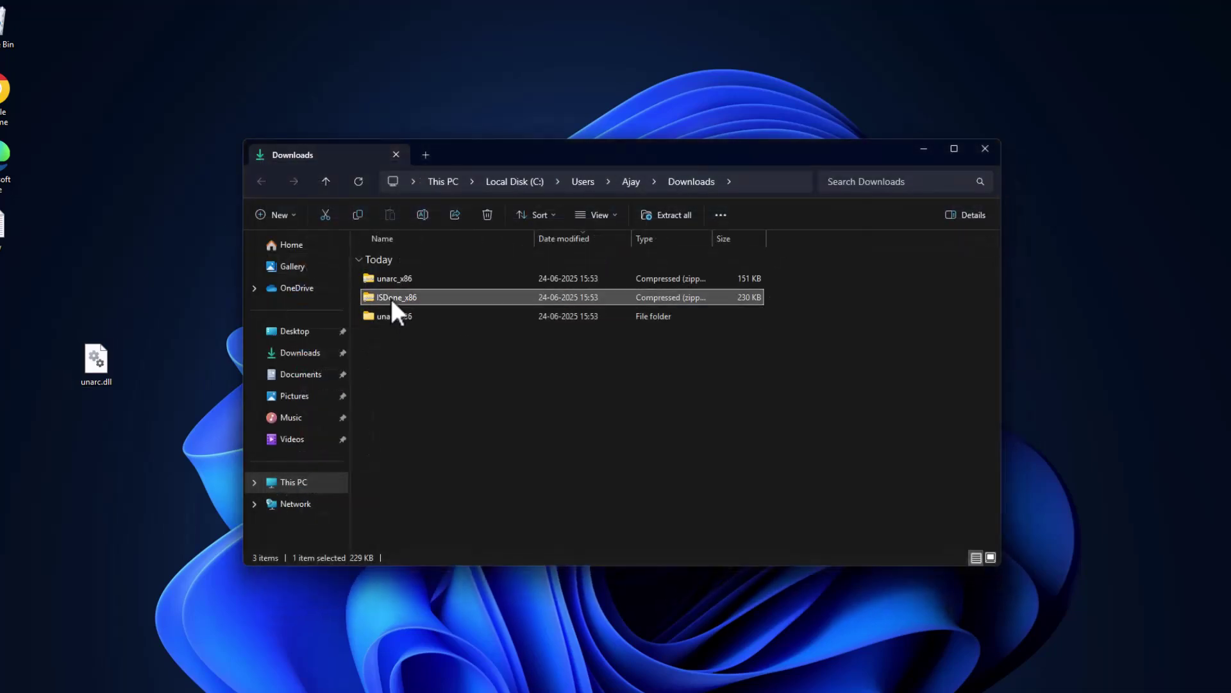
right_click(391, 299)
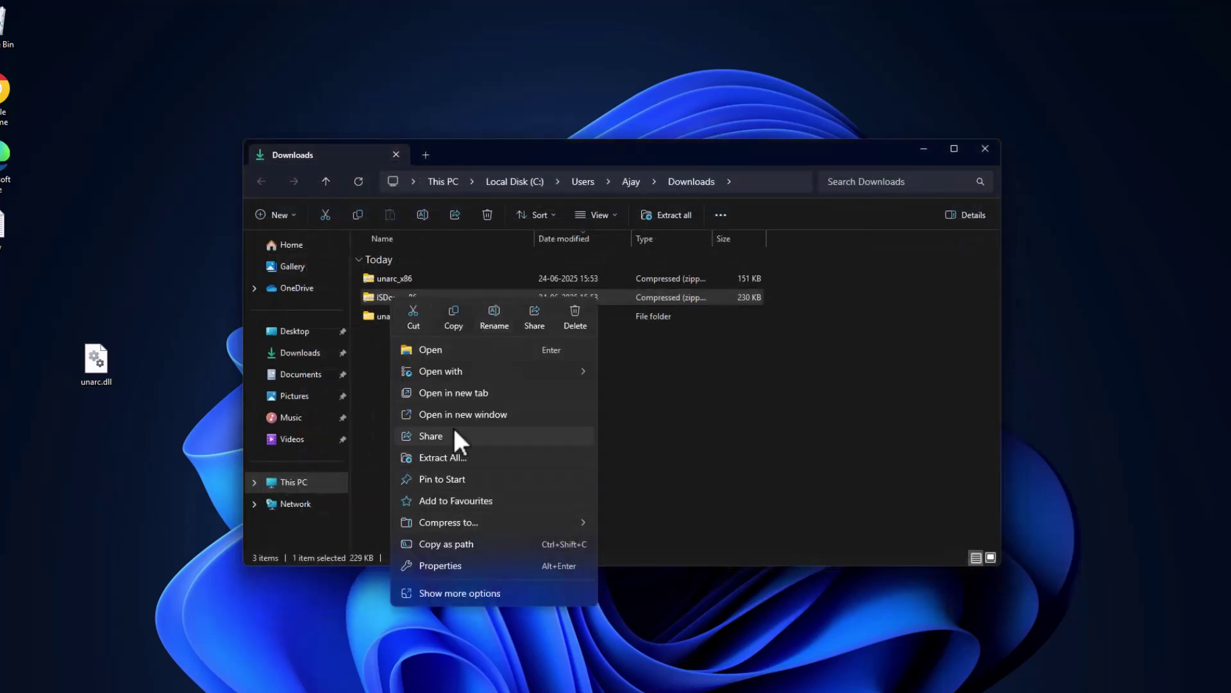
click(456, 457)
click(728, 486)
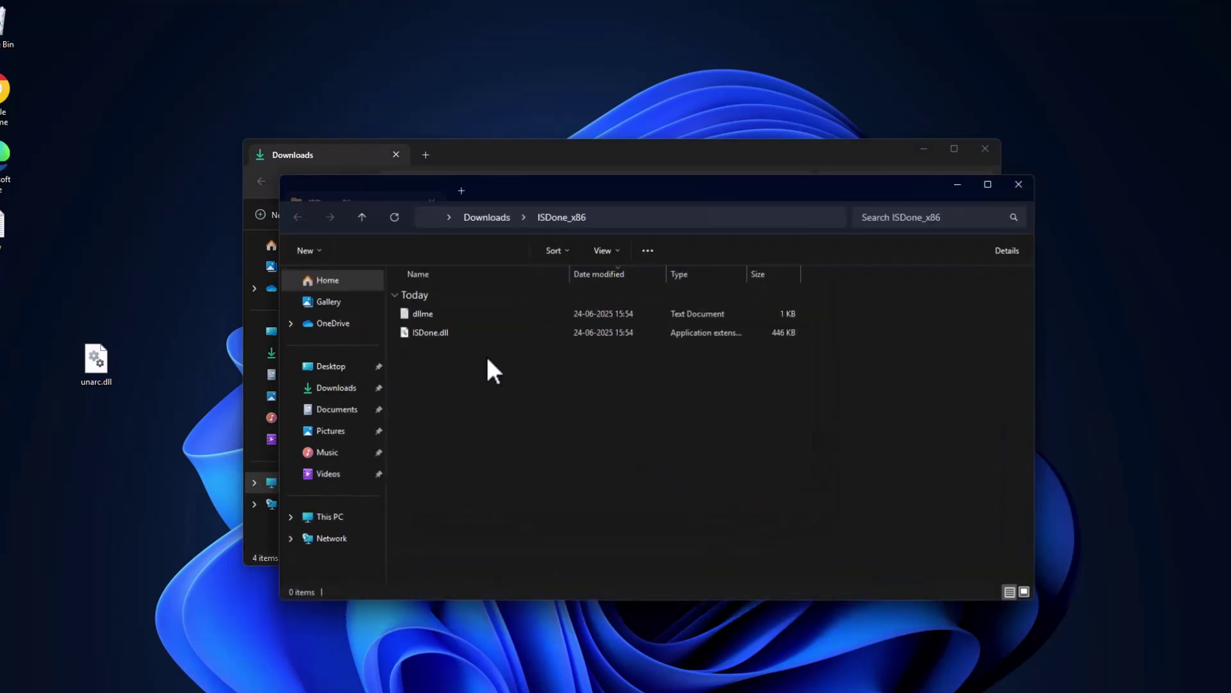
drag(420, 332, 153, 413)
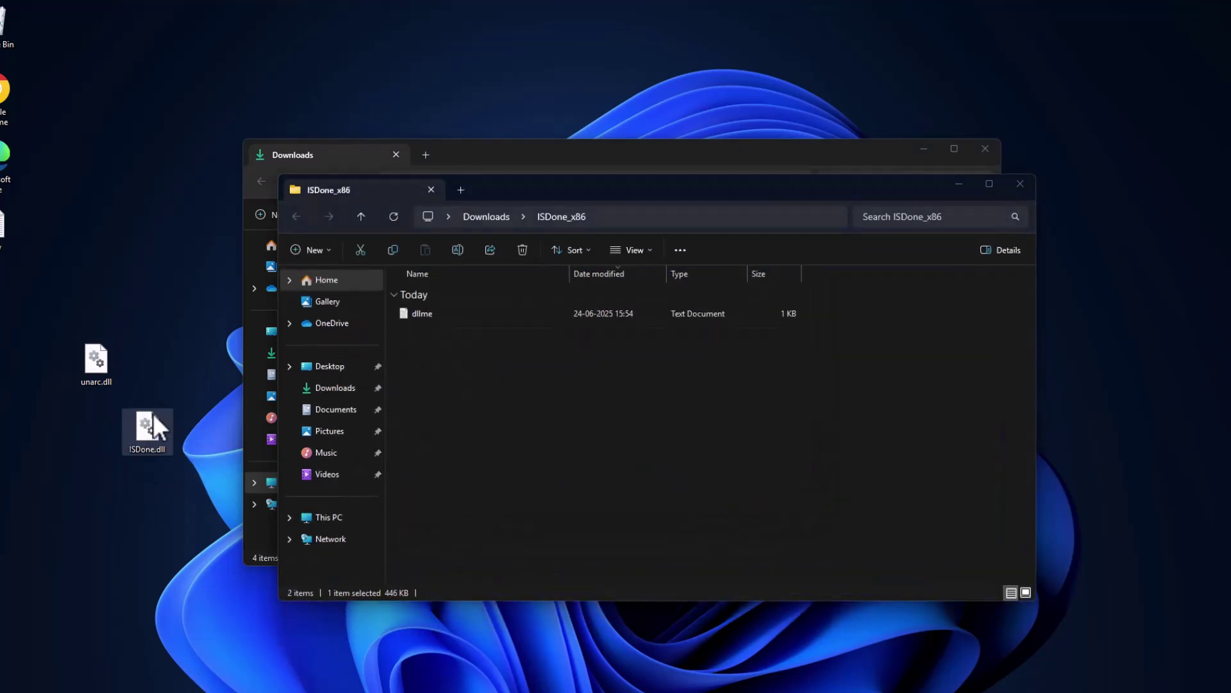
click(1021, 184)
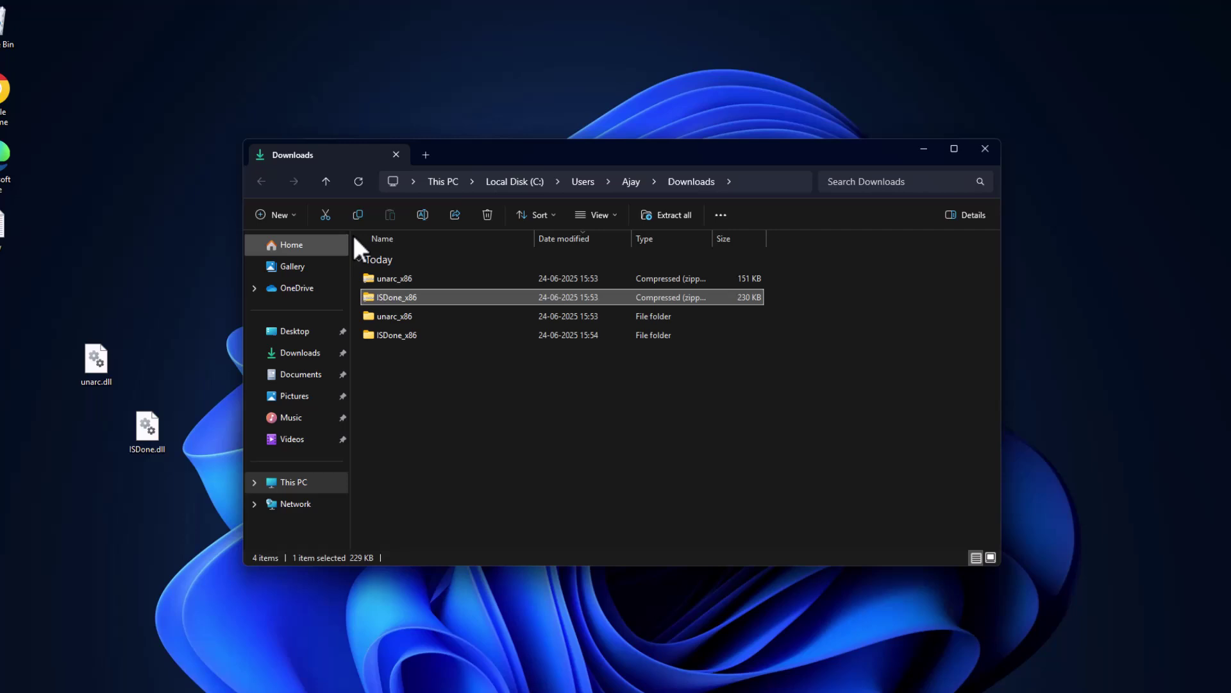
Copy ISDone.dll and unarc.dll from the desktop
click(298, 480)
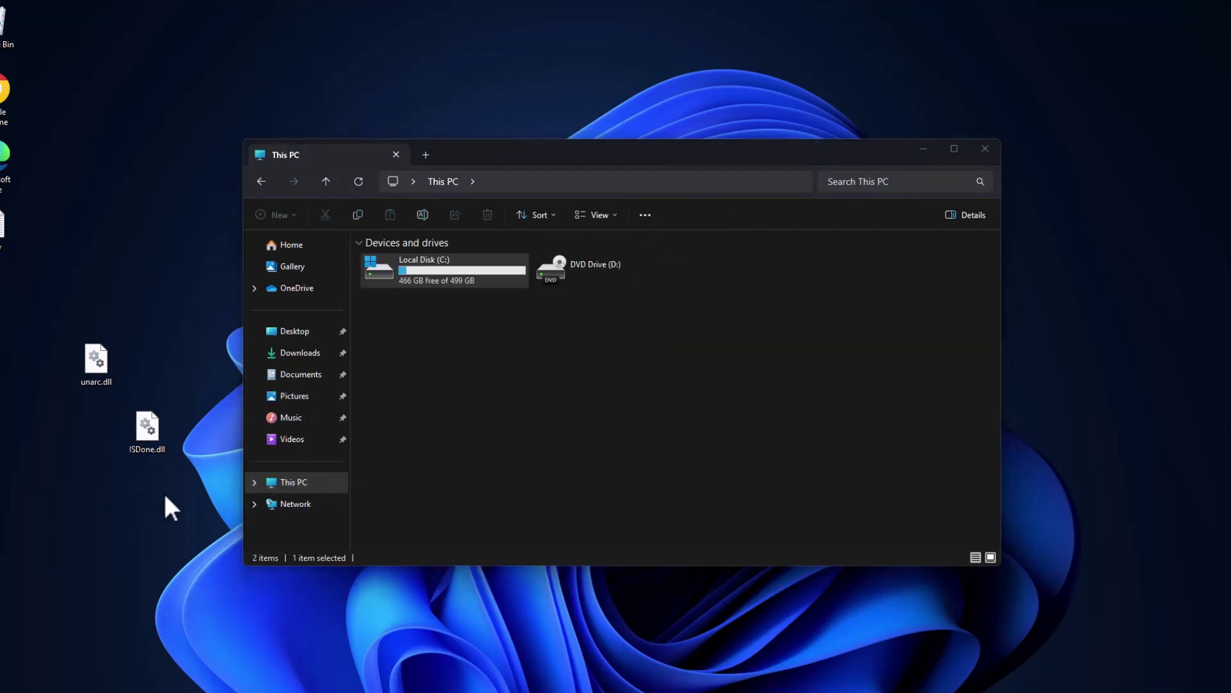
drag(166, 493, 61, 379)
right_click(102, 361)
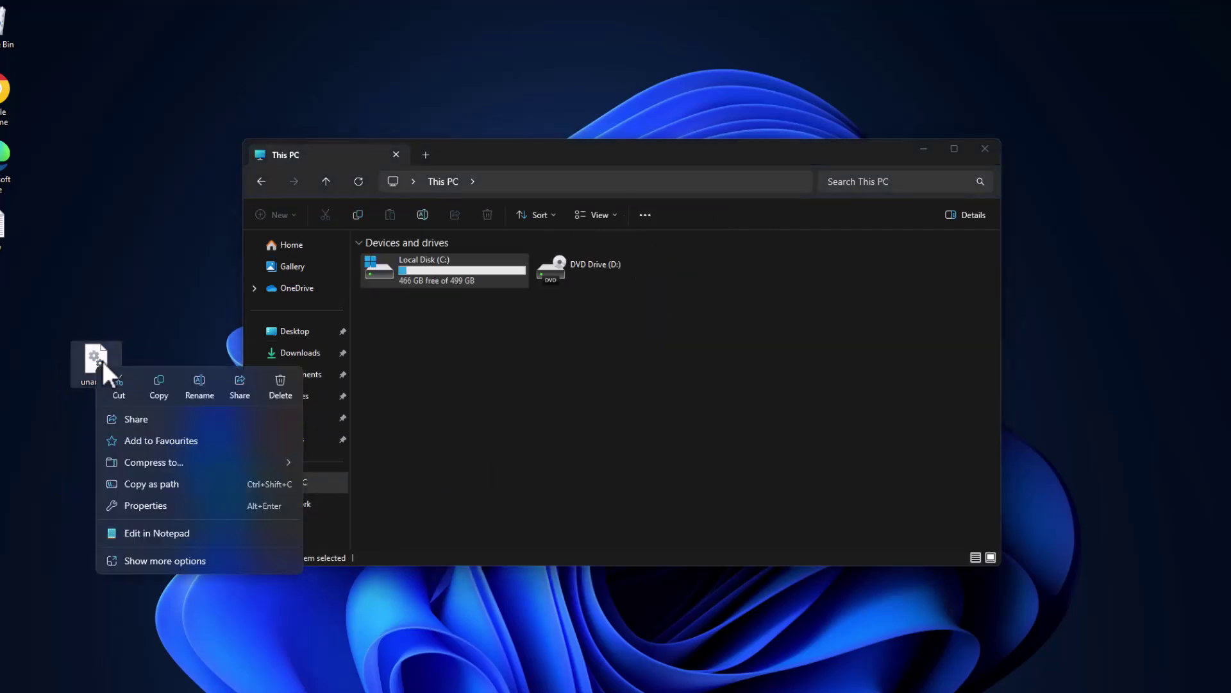
click(168, 388)
Paste both DLLs into C:\Windows\System32, granting administrator permission
double_click(448, 274)
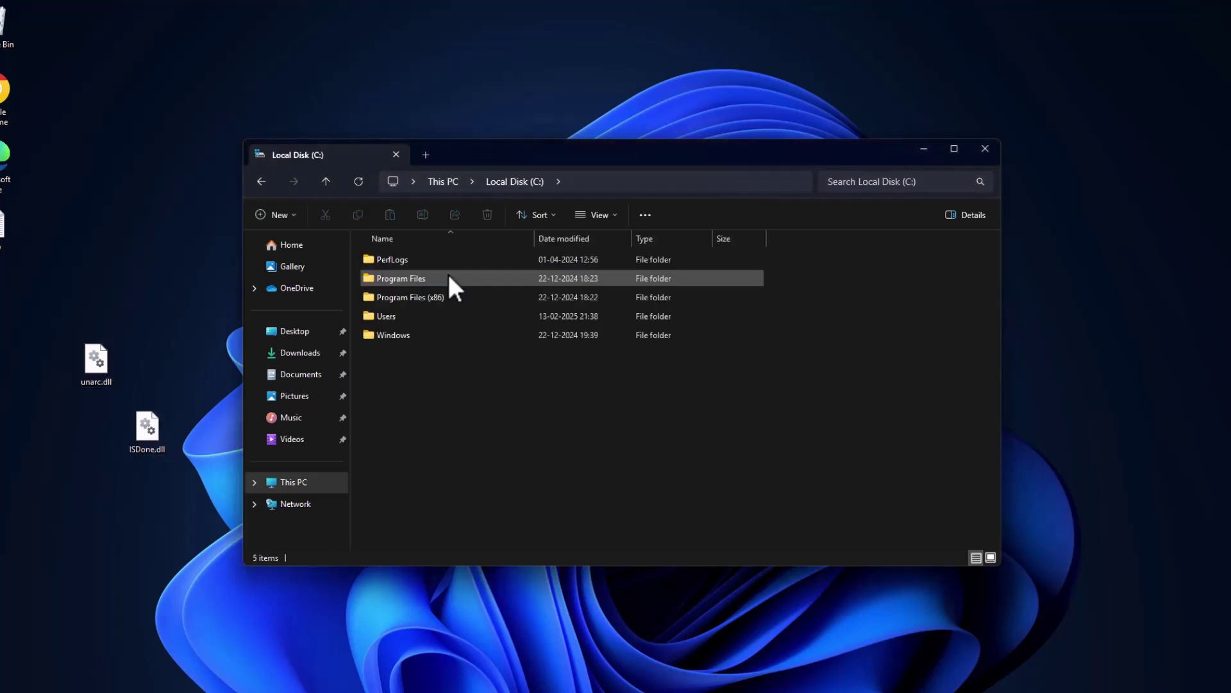
double_click(388, 335)
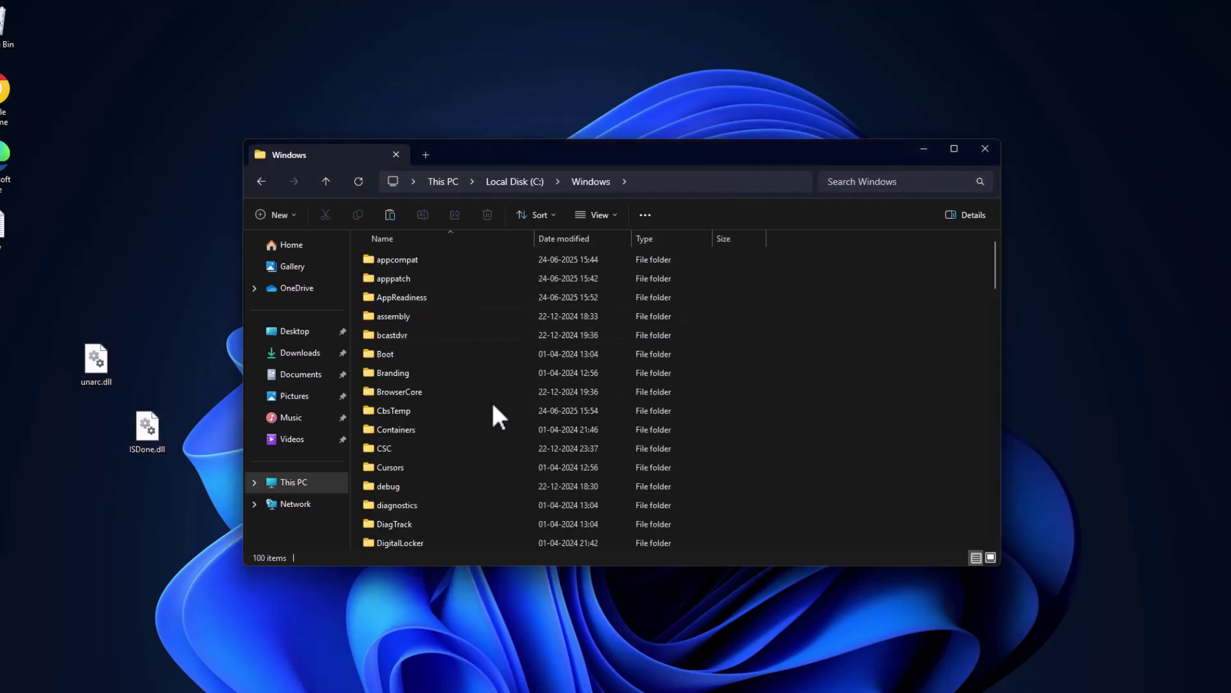
key(s)
key(s)
key(s)
key(s)
key(s)
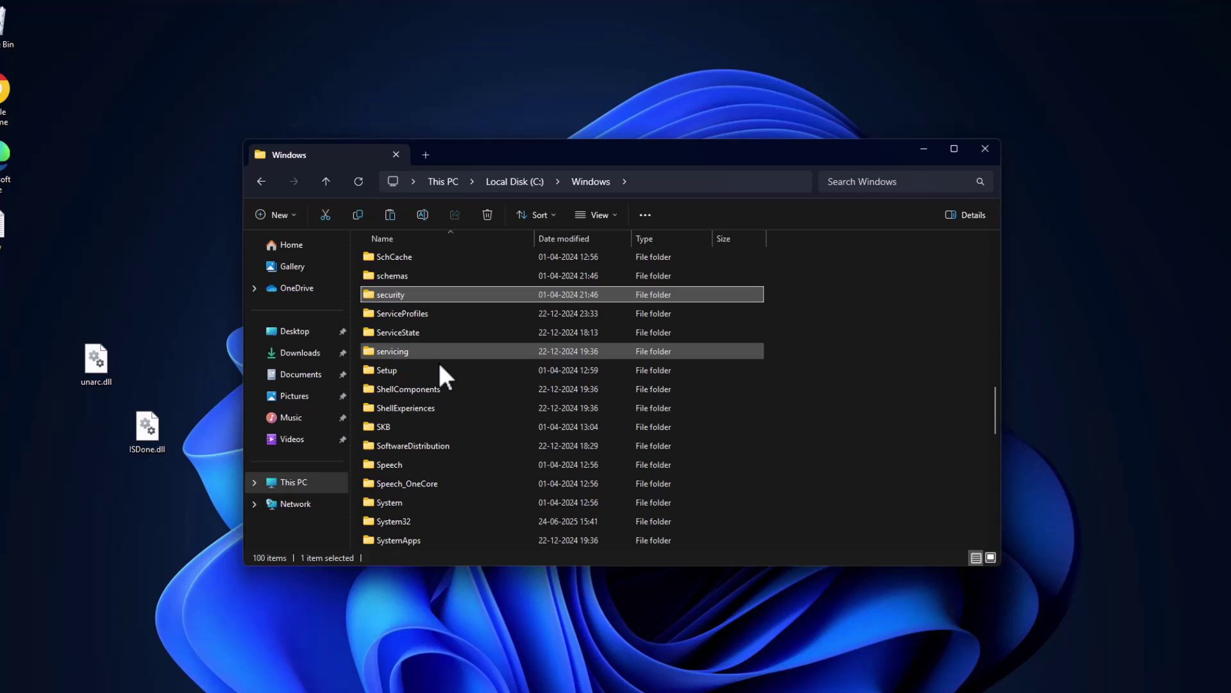
double_click(394, 520)
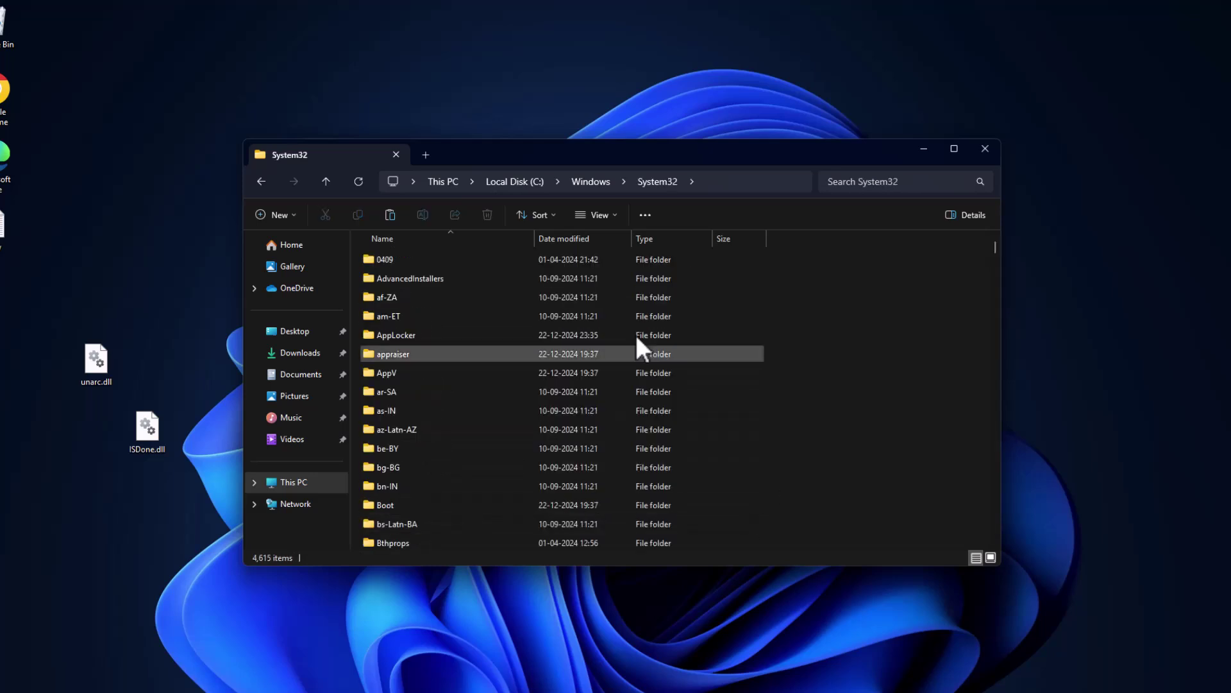
right_click(833, 304)
click(860, 326)
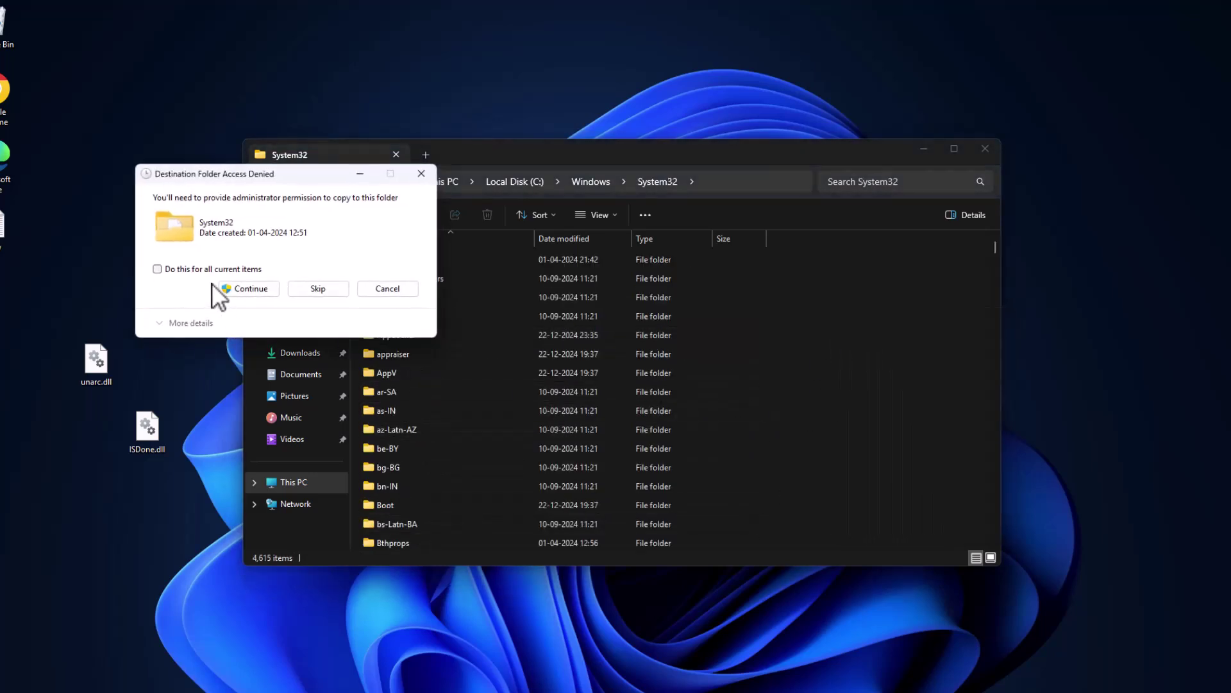
click(247, 292)
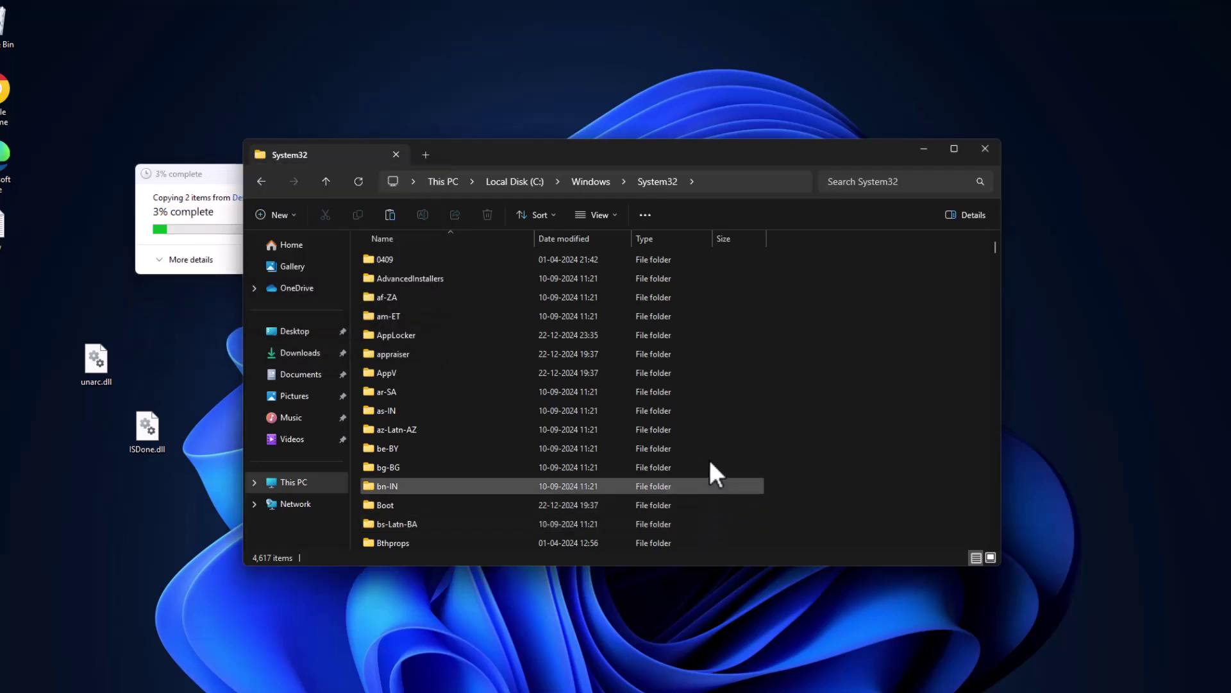
Paste both DLLs into C:\Windows\SysWOW64, granting administrator permission
click(261, 182)
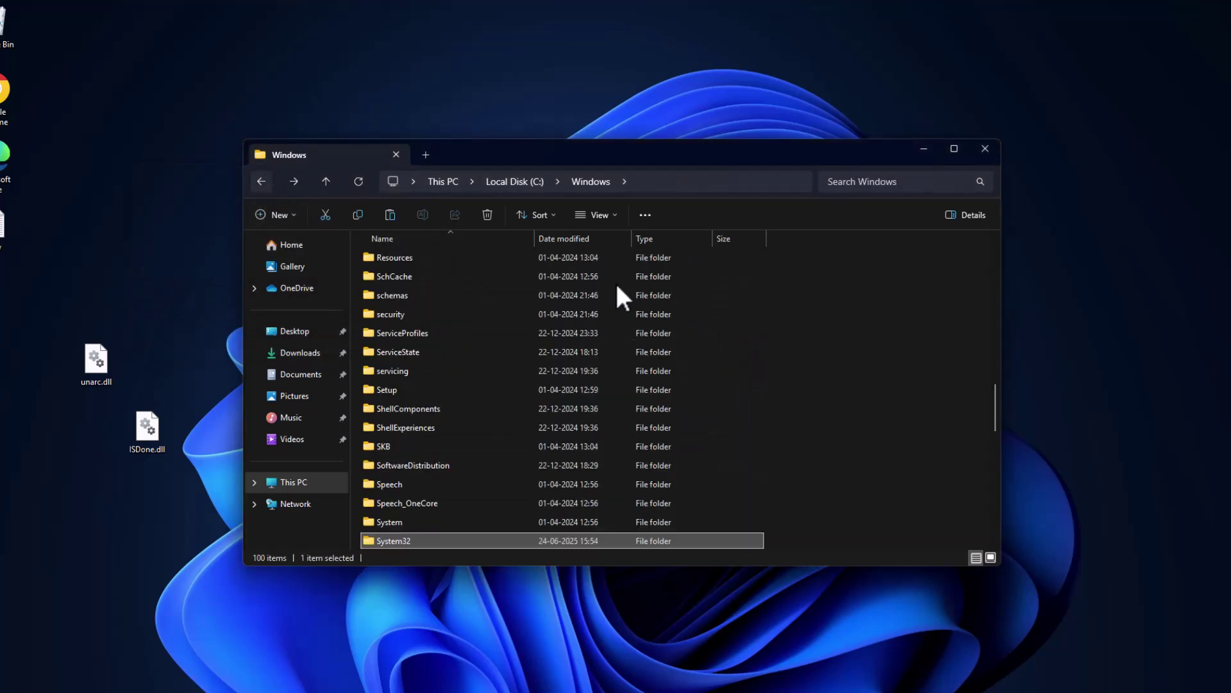
scroll(998, 410, down, 4)
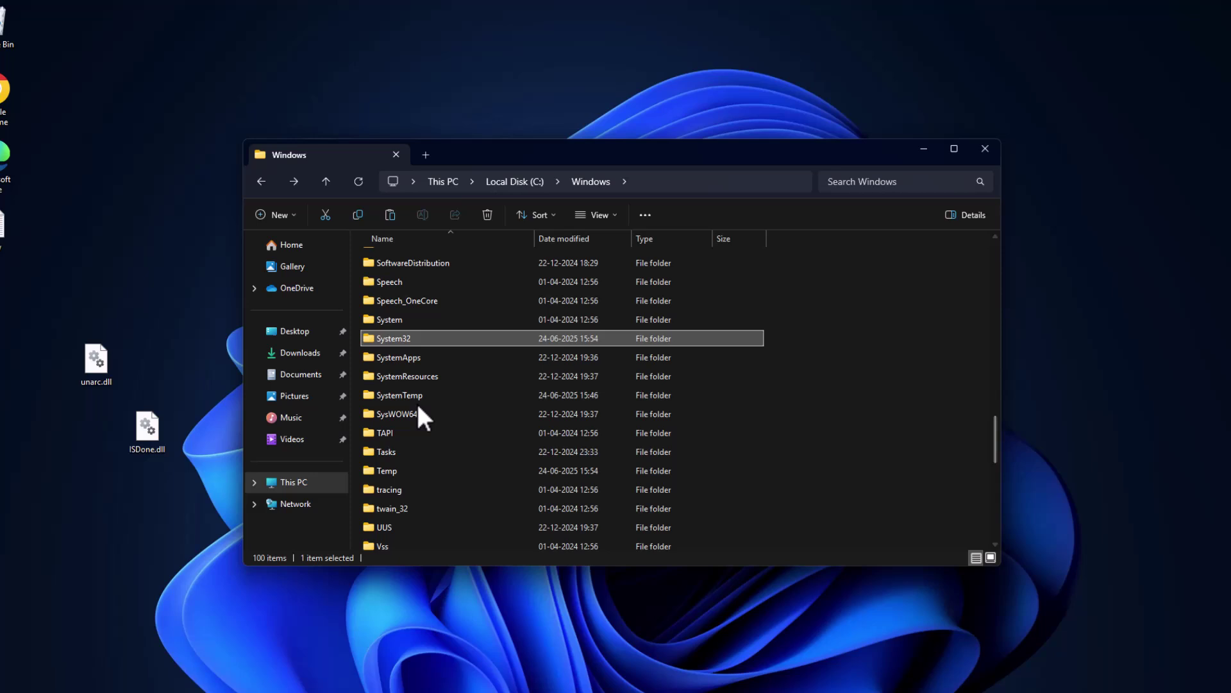
click(371, 415)
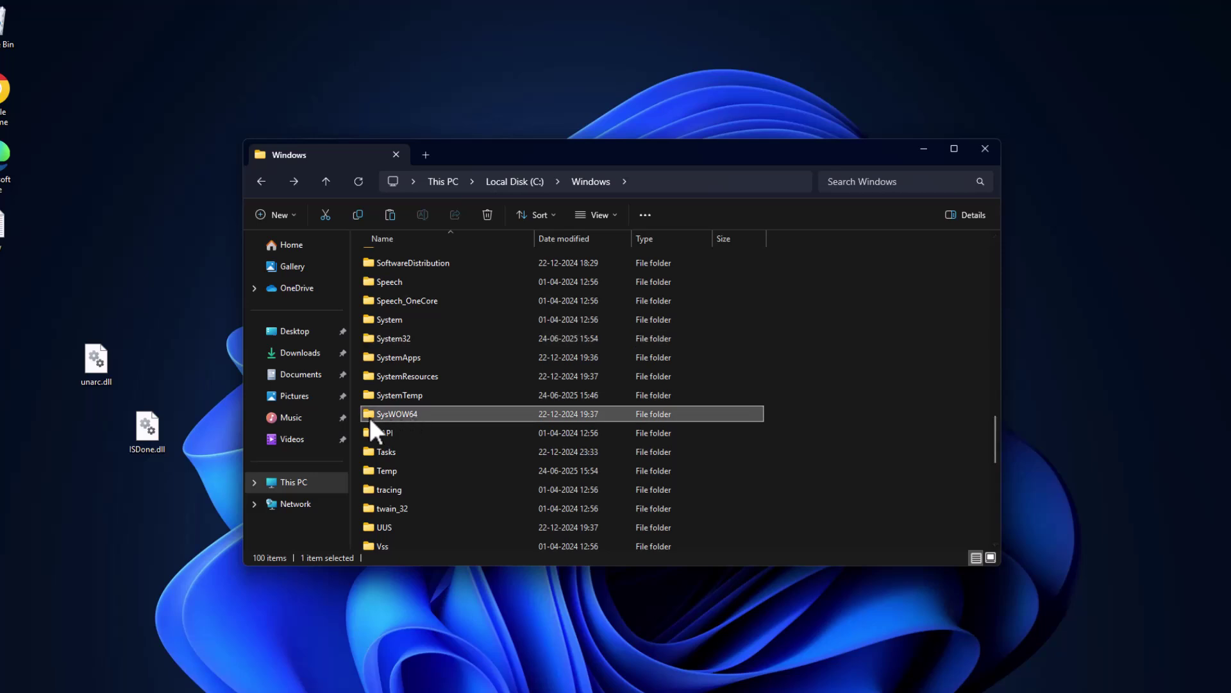
double_click(416, 417)
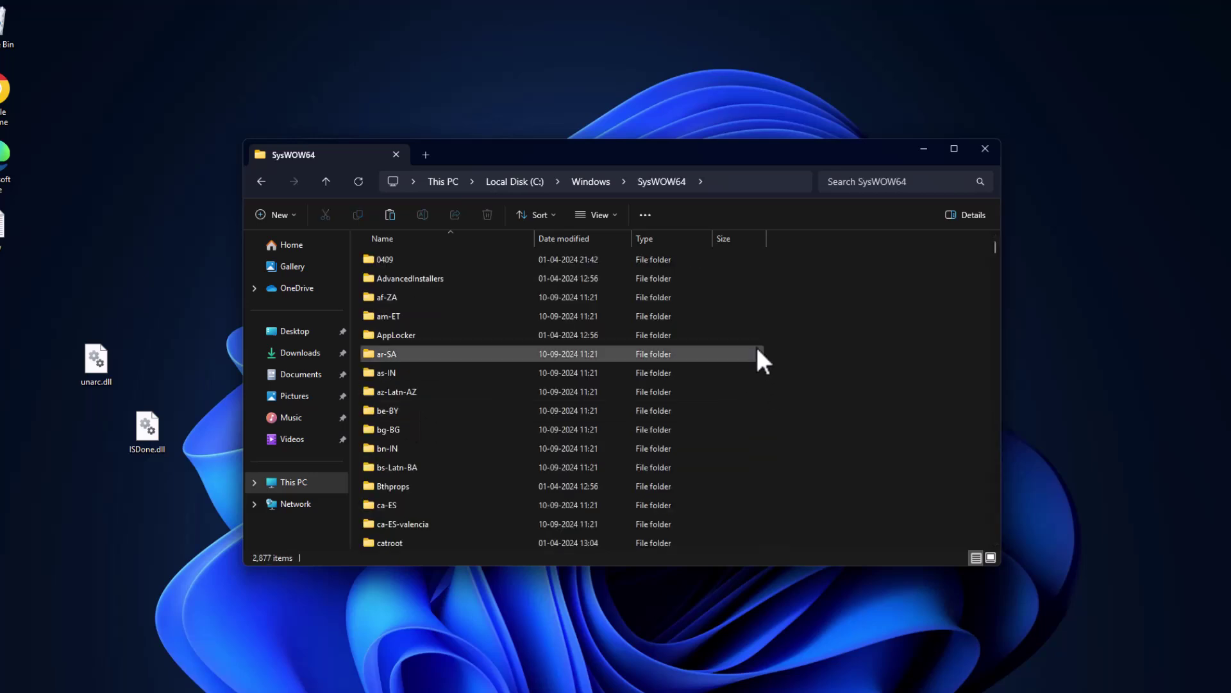
right_click(756, 345)
right_click(857, 311)
click(878, 332)
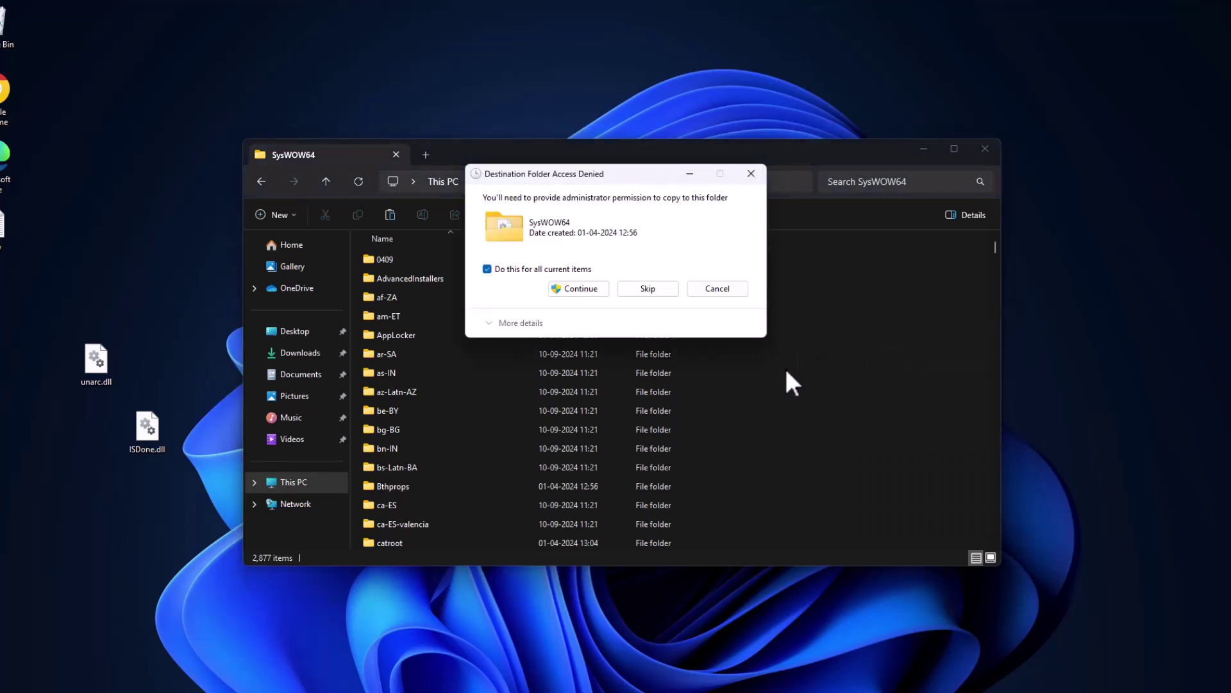
click(581, 289)
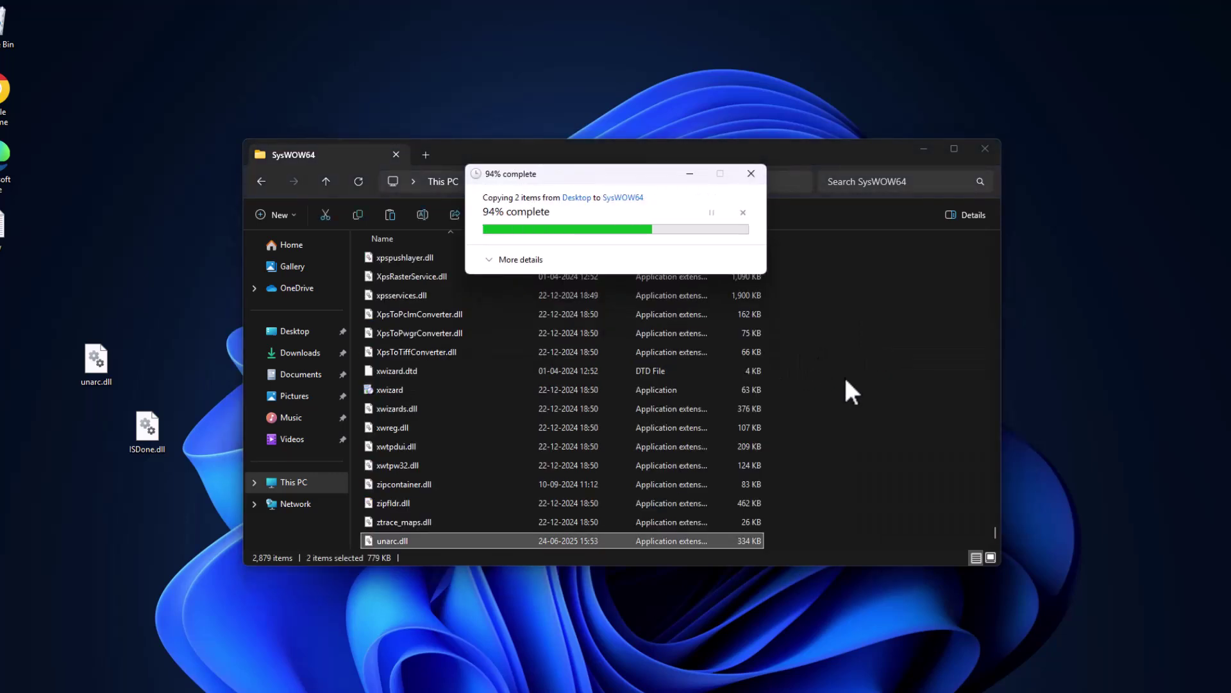
Close File Explorer and select the TechPowerUp runtimes link in the new.txt notes
click(986, 148)
click(776, 686)
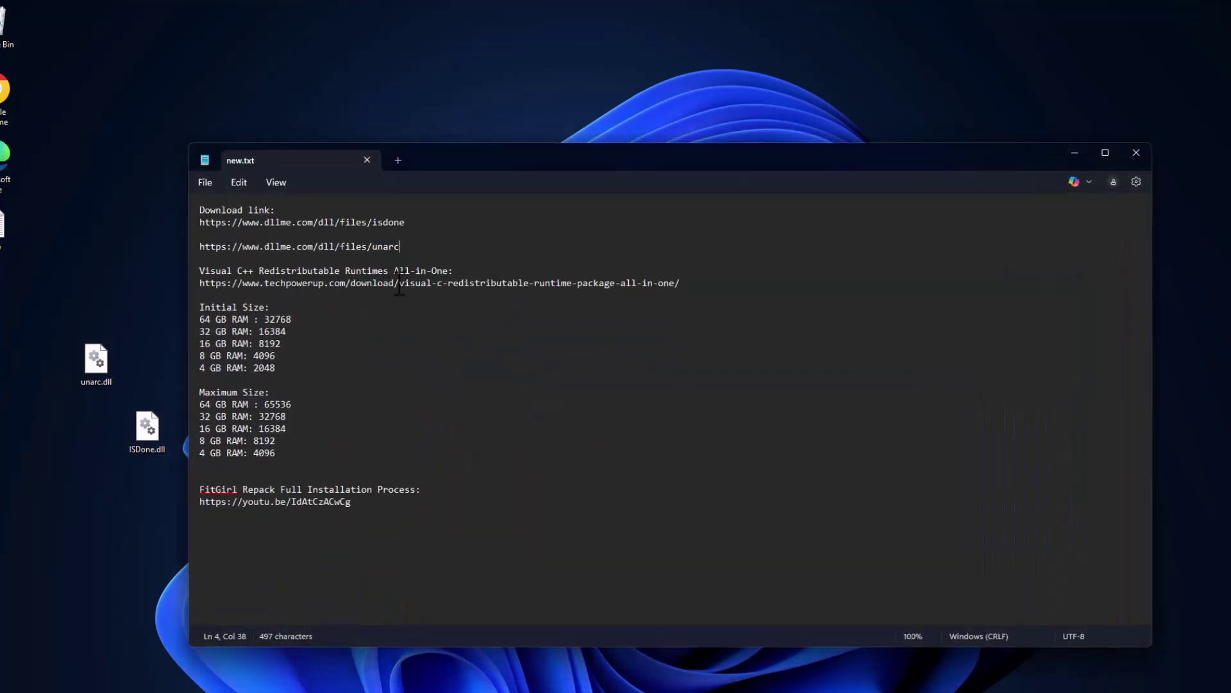
drag(699, 283, 199, 282)
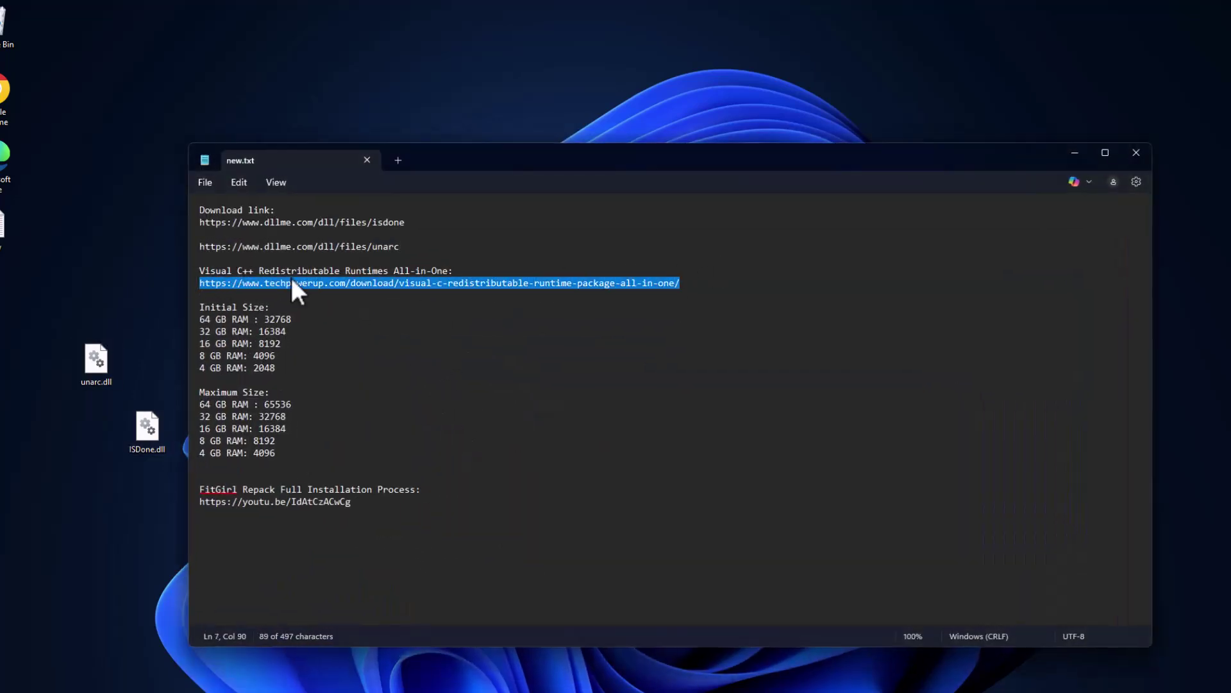
Download Visual-C-Runtimes-All-in-One-Jun-2025.zip from TechPowerUp and show it in the Downloads folder
click(1076, 154)
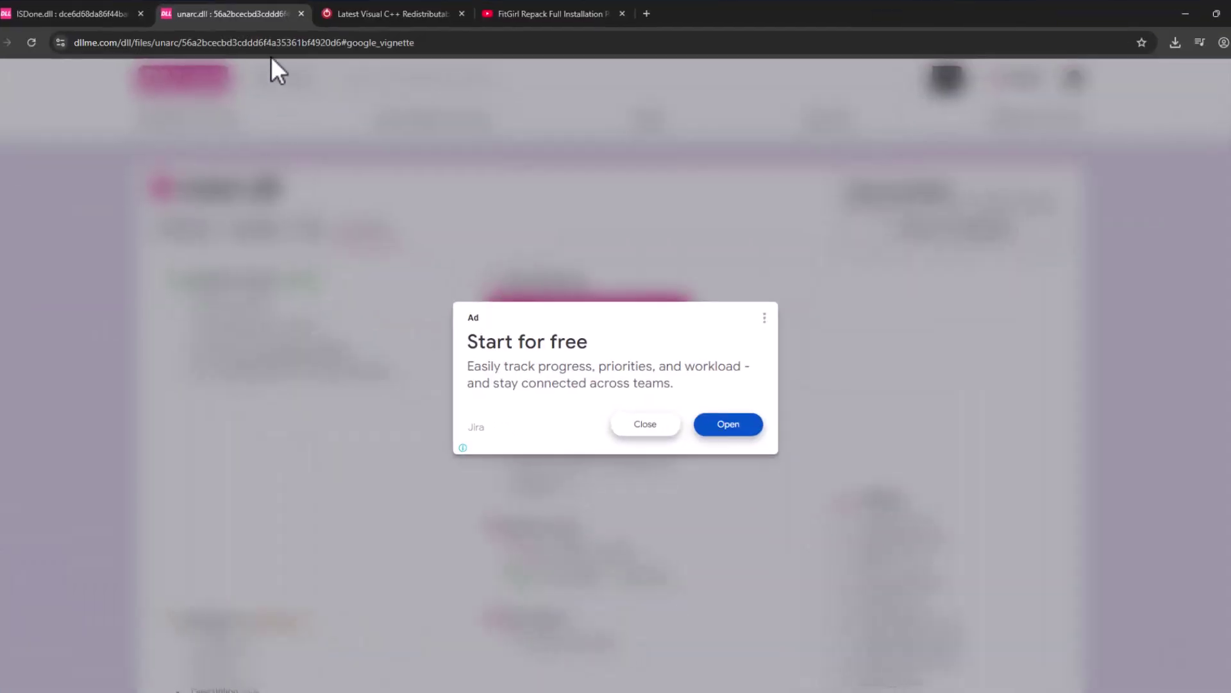
click(391, 13)
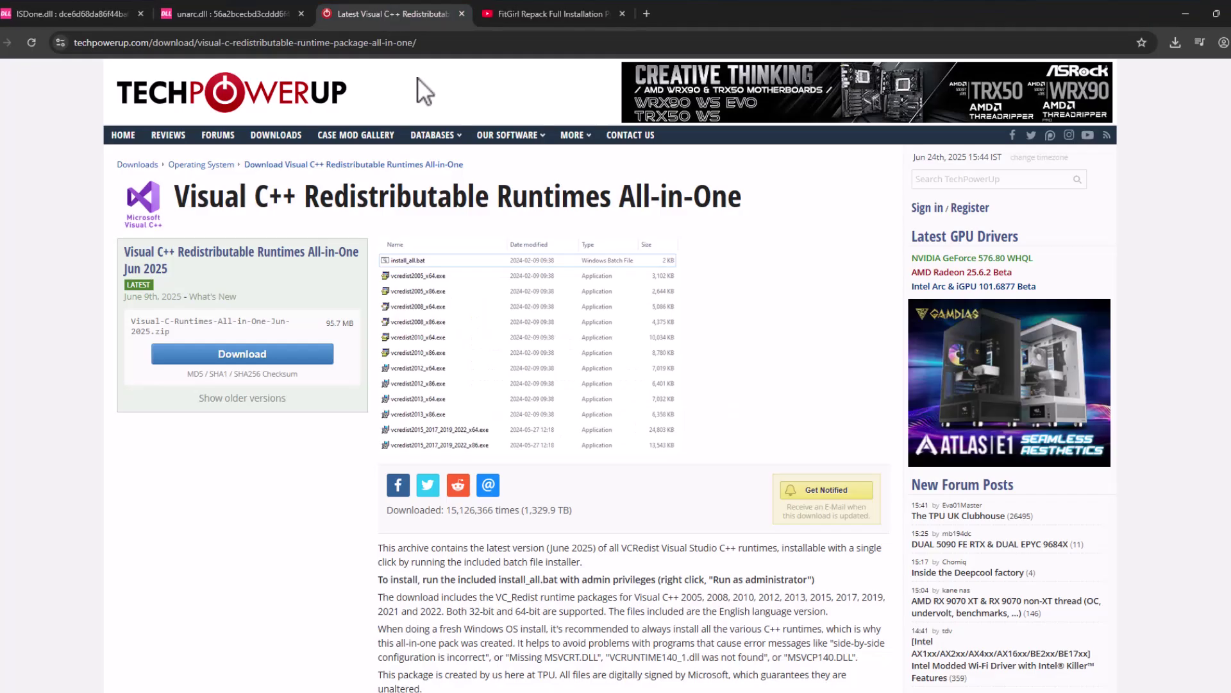
click(266, 358)
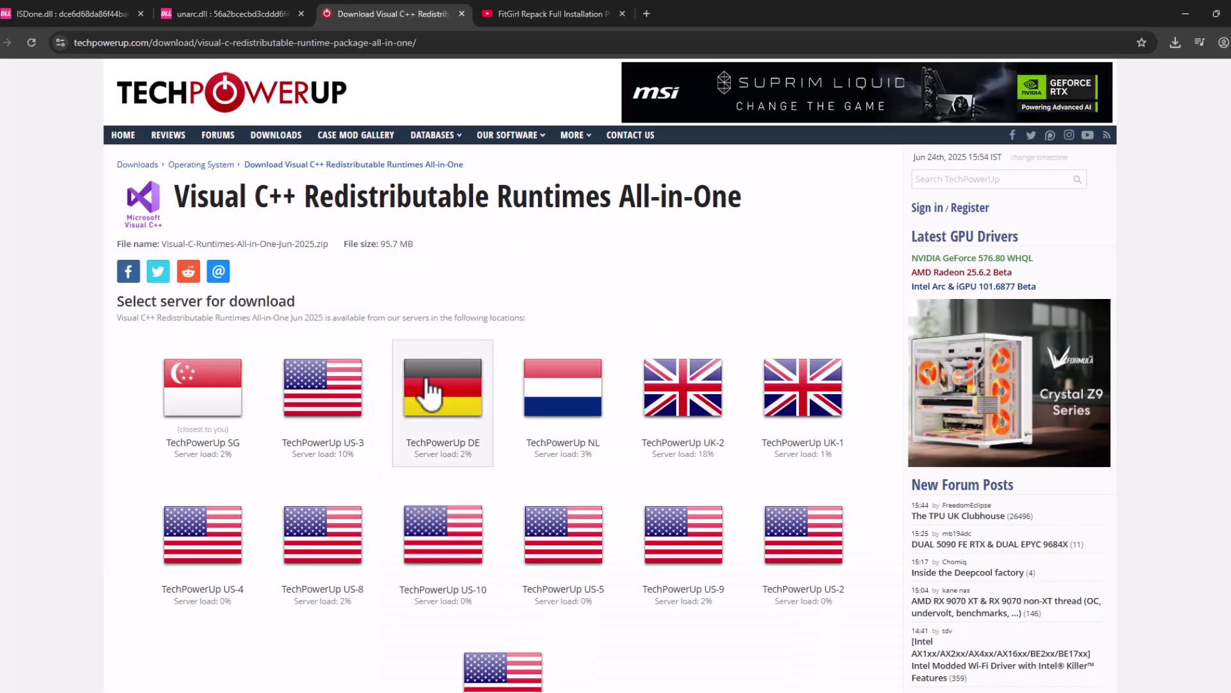
click(202, 410)
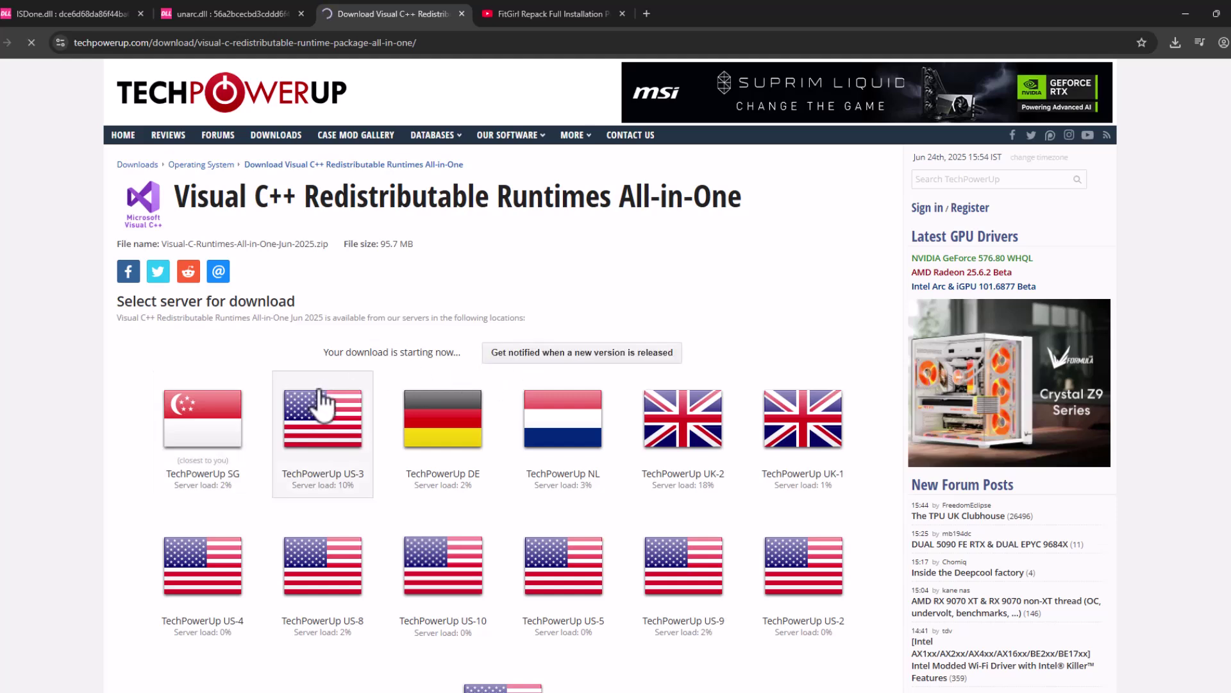
click(1176, 44)
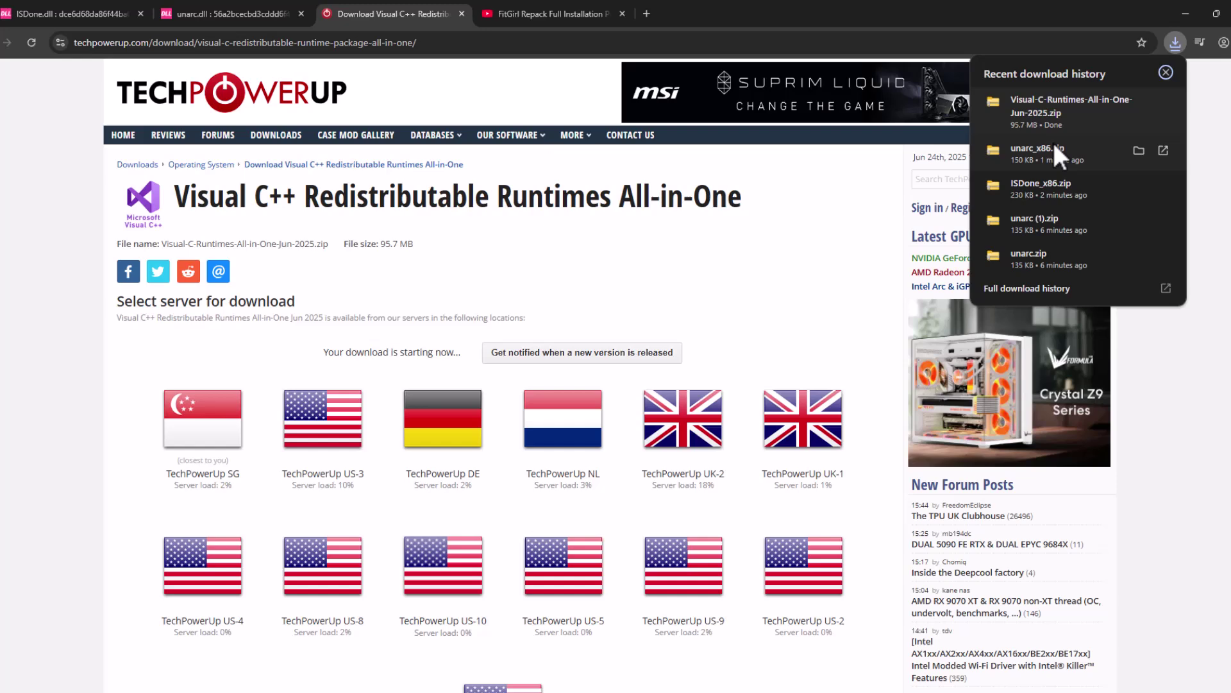
click(1139, 101)
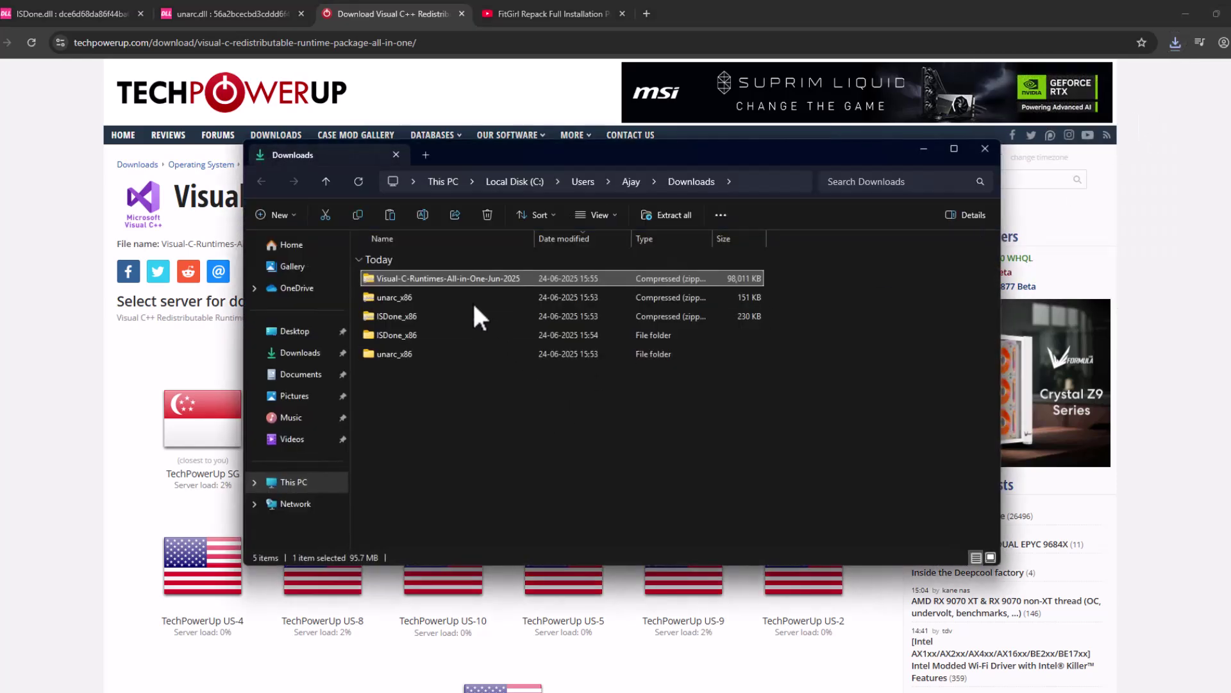
Extract Visual-C-Runtimes-All-in-One-Jun-2025.zip and select the install_all batch file
right_click(446, 281)
click(530, 436)
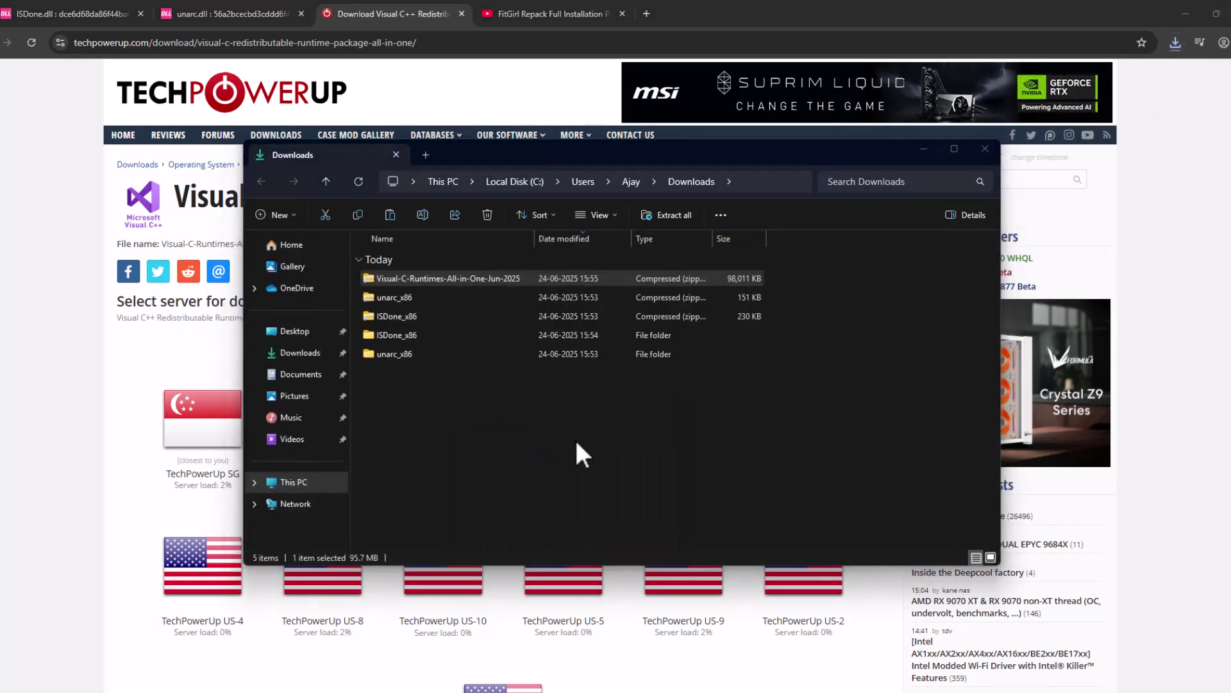
click(737, 484)
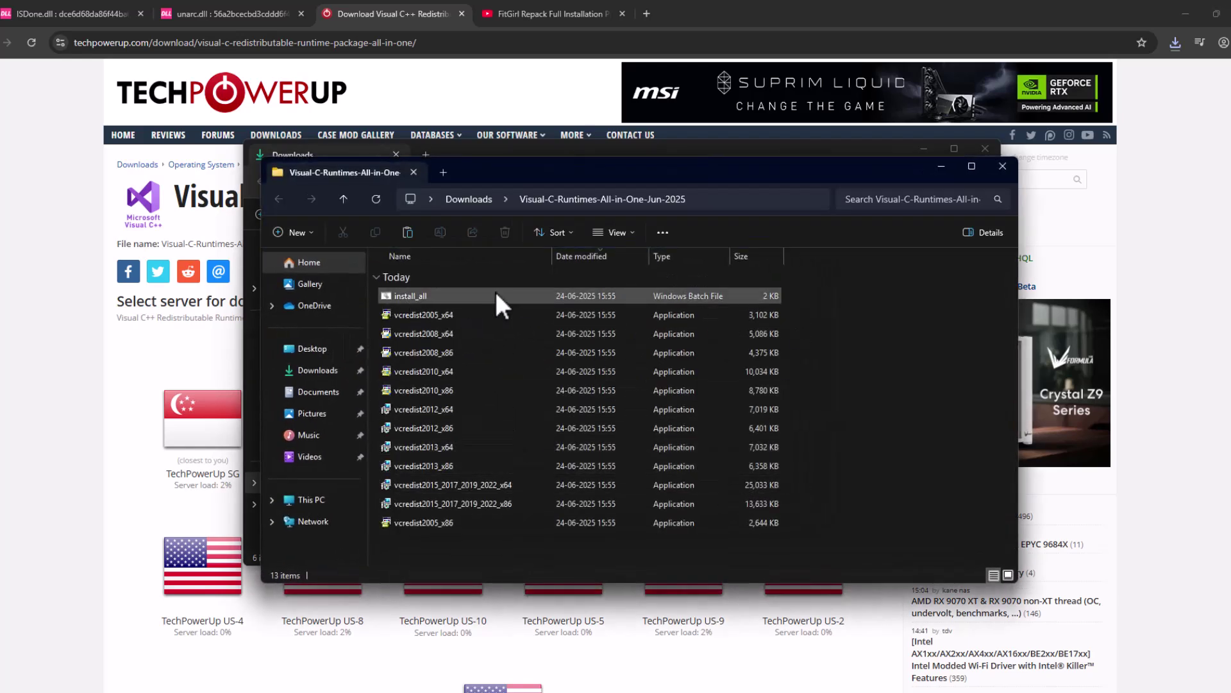
click(506, 294)
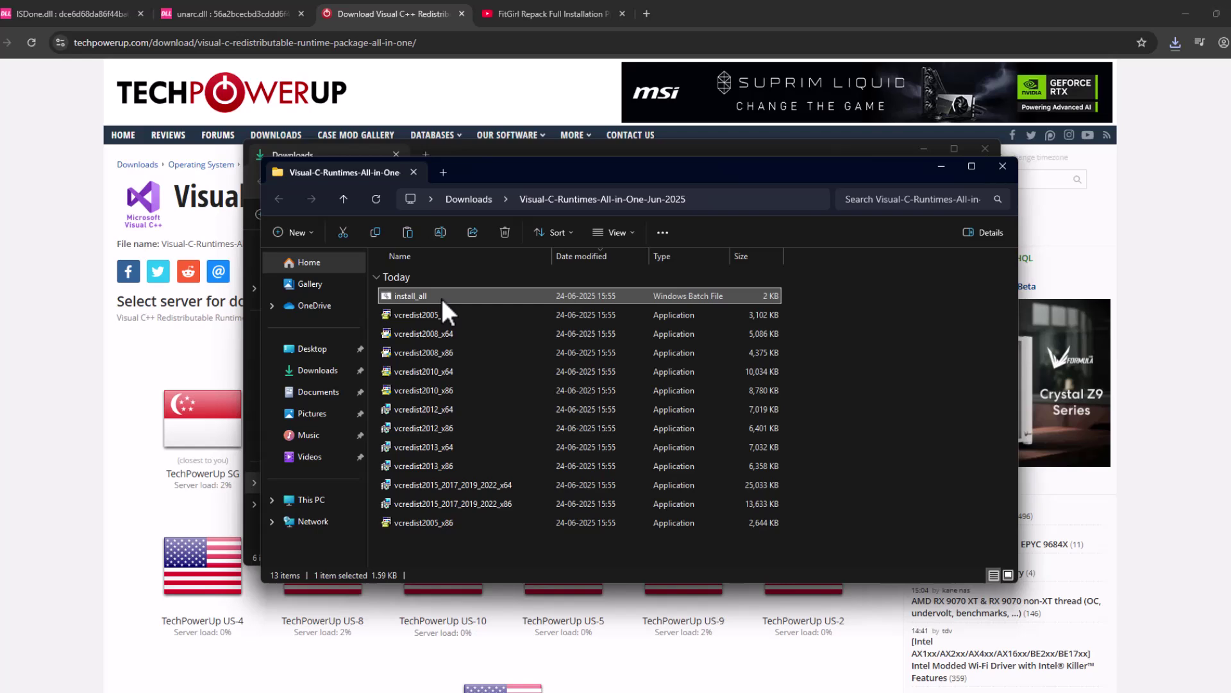
Run install_all and approve each UAC prompt for the 2005 through 2015–2022 runtime installers
double_click(482, 292)
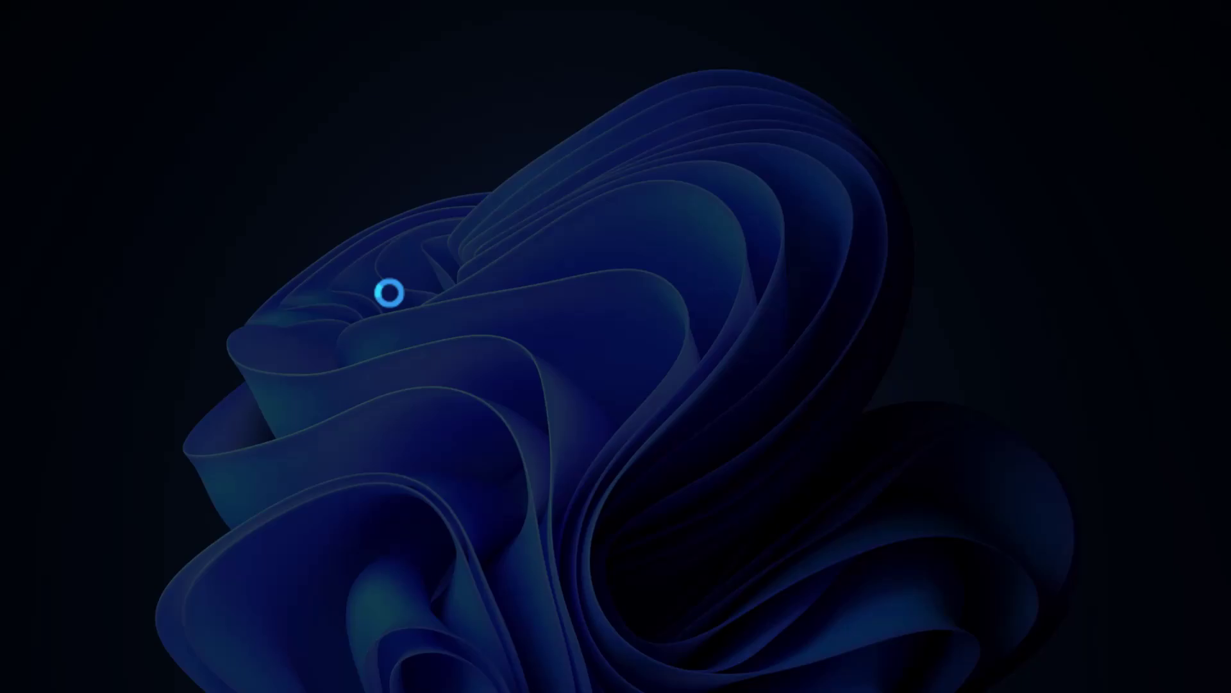
key(alt+y)
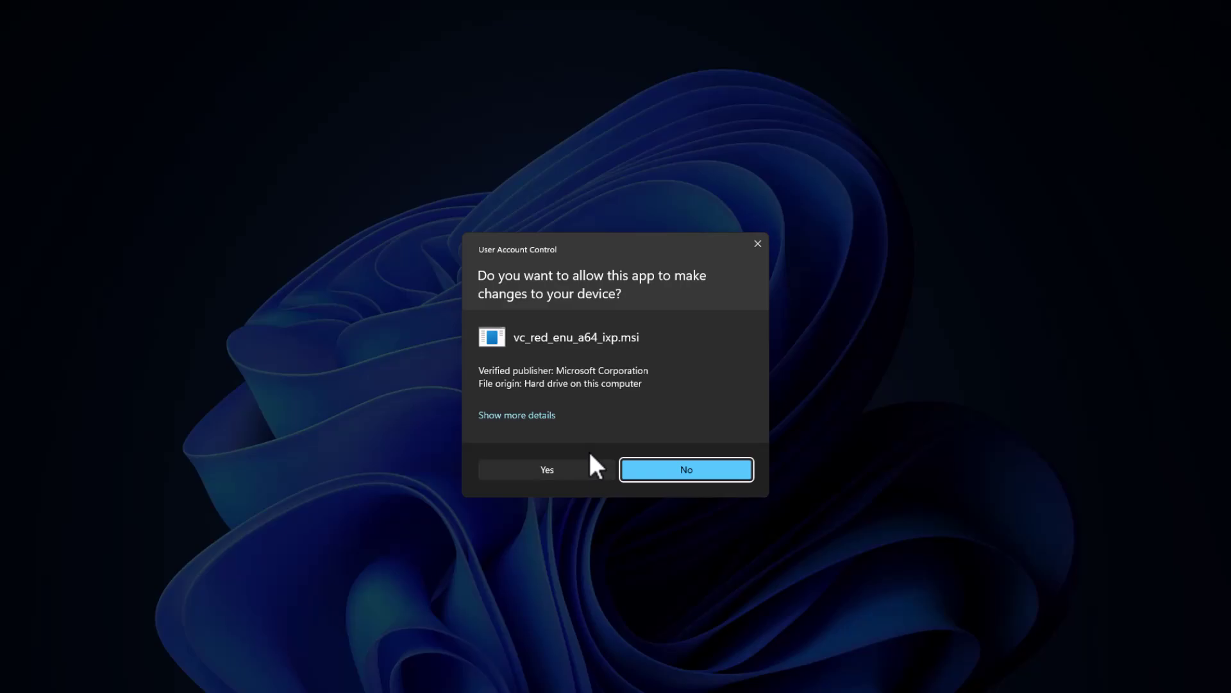
key(alt+y)
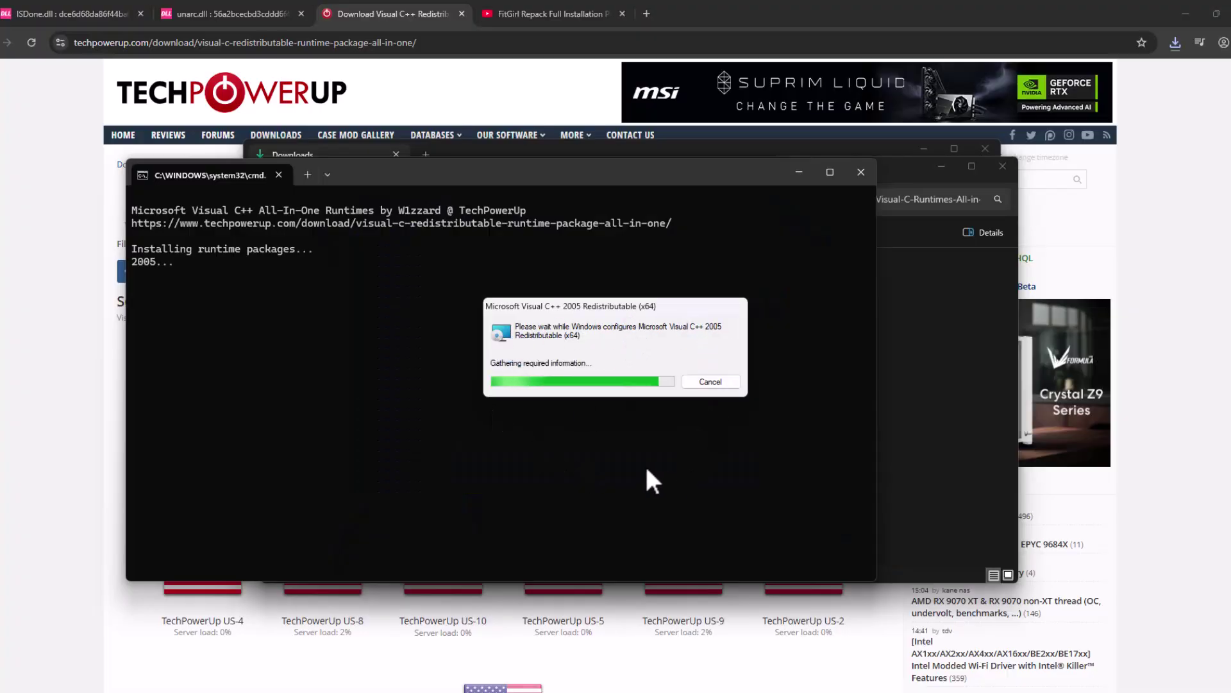
click(575, 473)
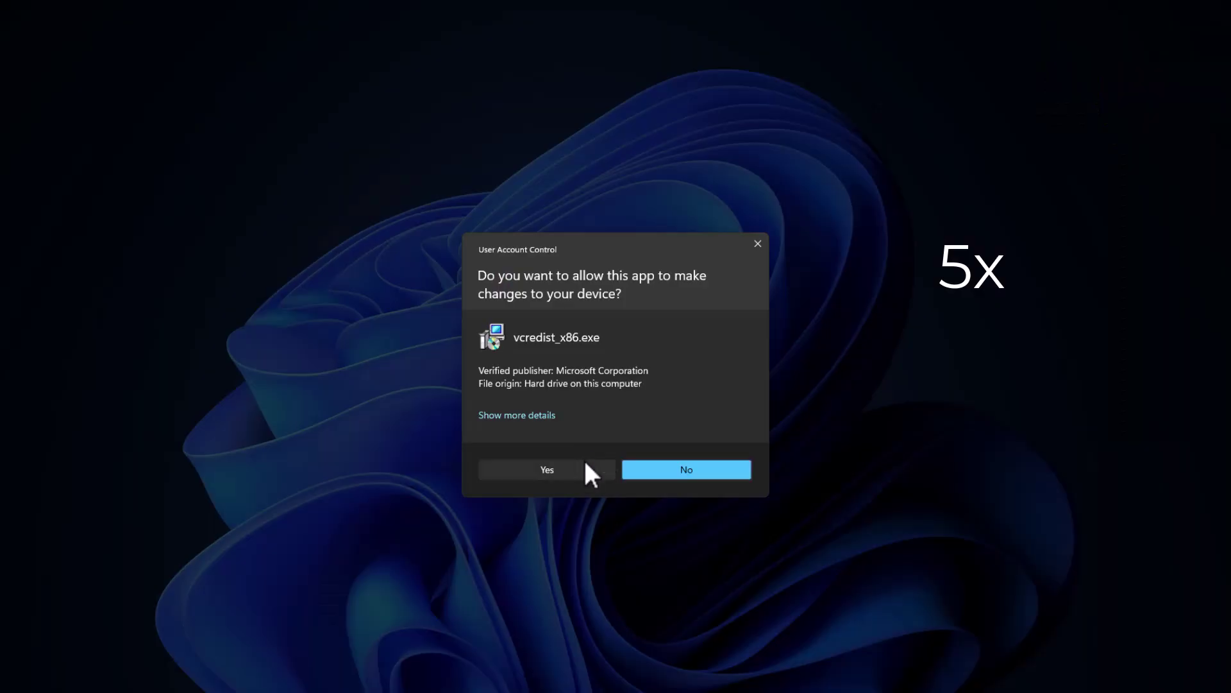
click(585, 473)
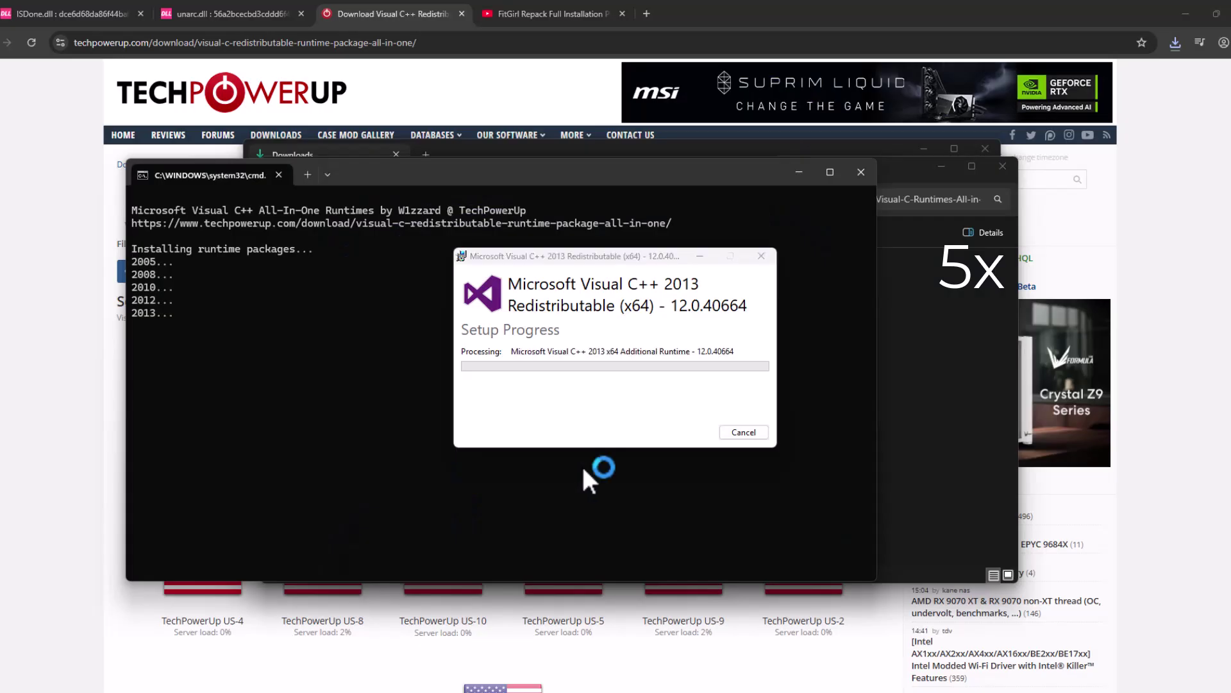
key(Return)
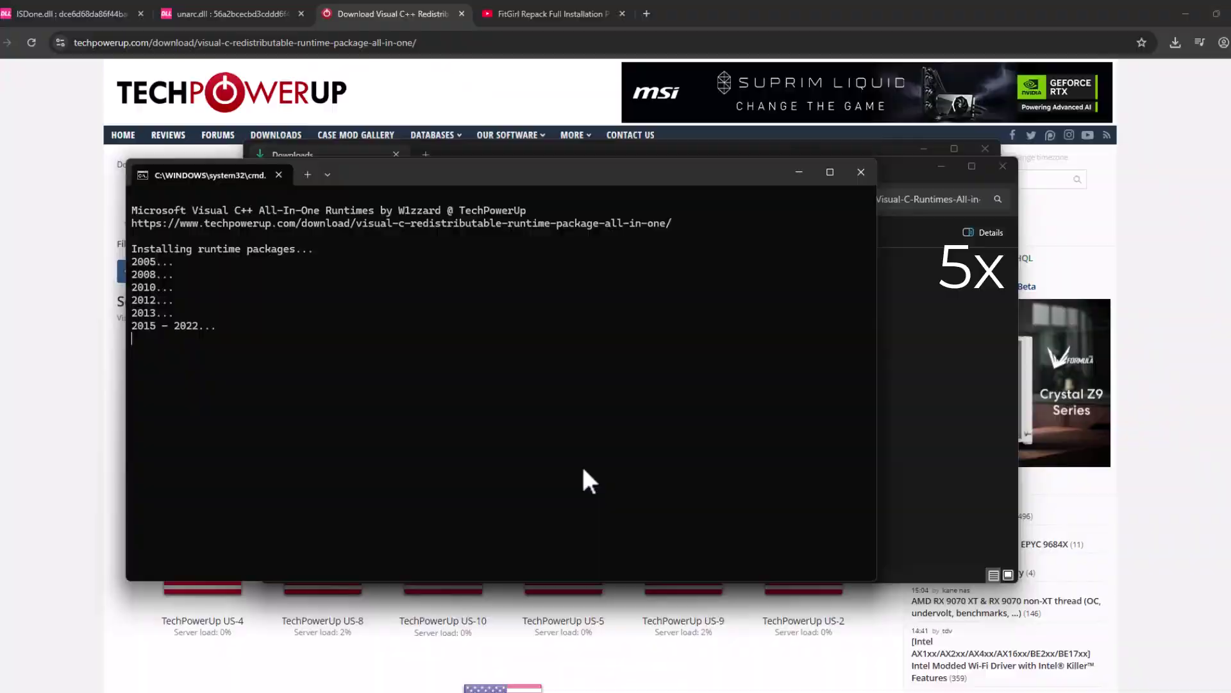
click(590, 485)
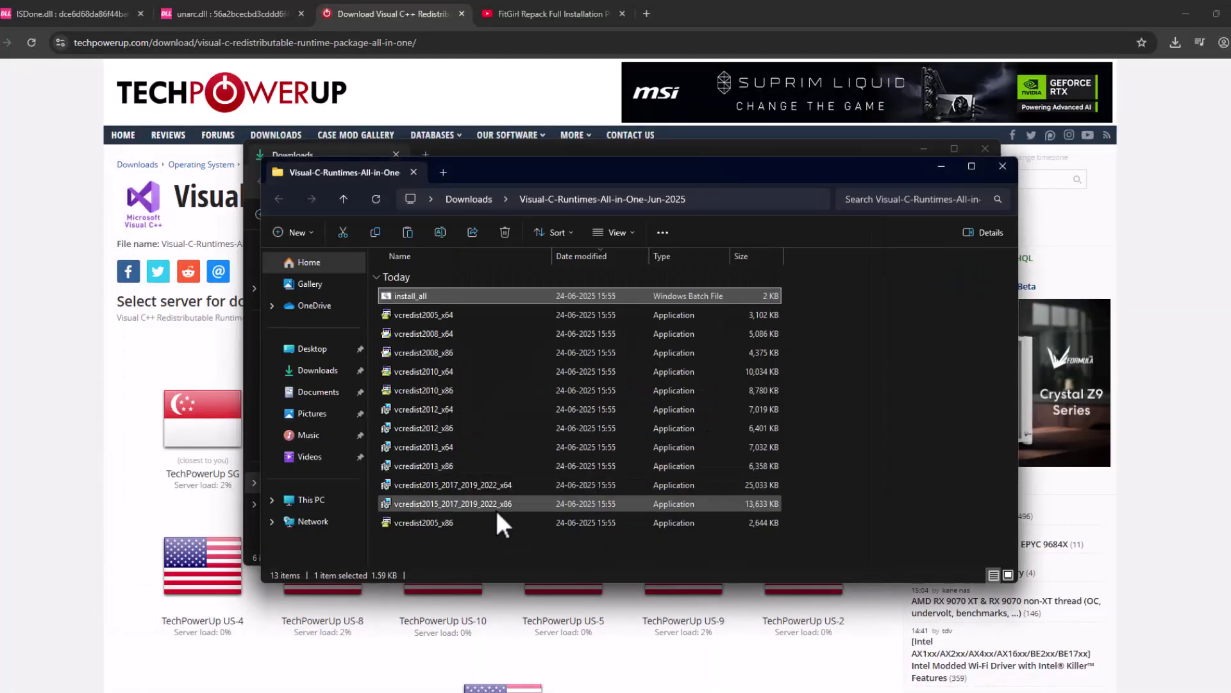
Close the extracted runtimes and Downloads folders and minimize the browser
drag(825, 539, 681, 311)
click(808, 346)
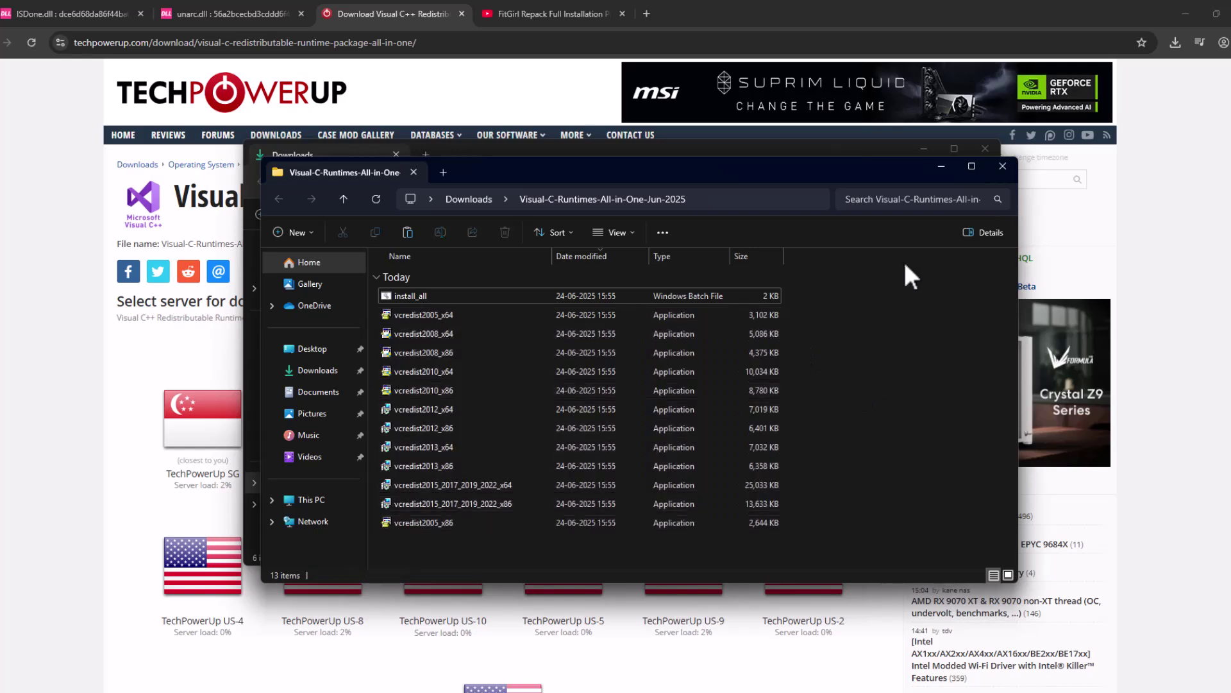
click(1007, 168)
click(995, 144)
click(1190, 14)
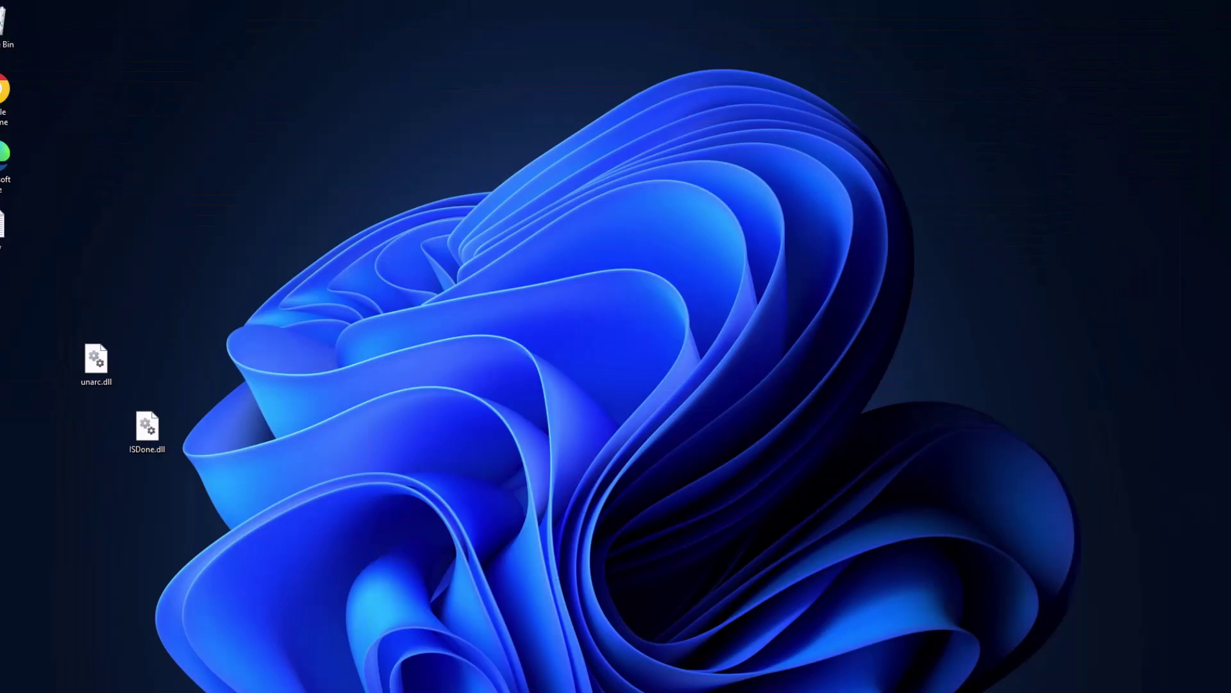
Search for Control Panel and open System and Security > System
key(super)
text(cont)
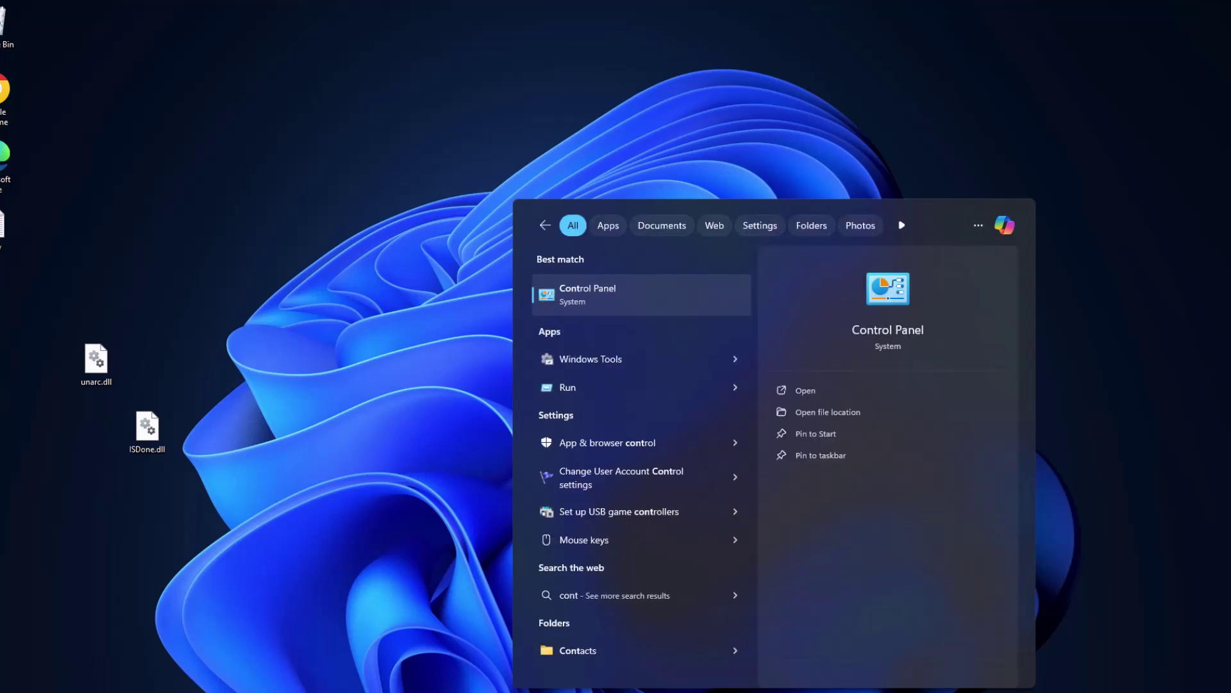
click(629, 307)
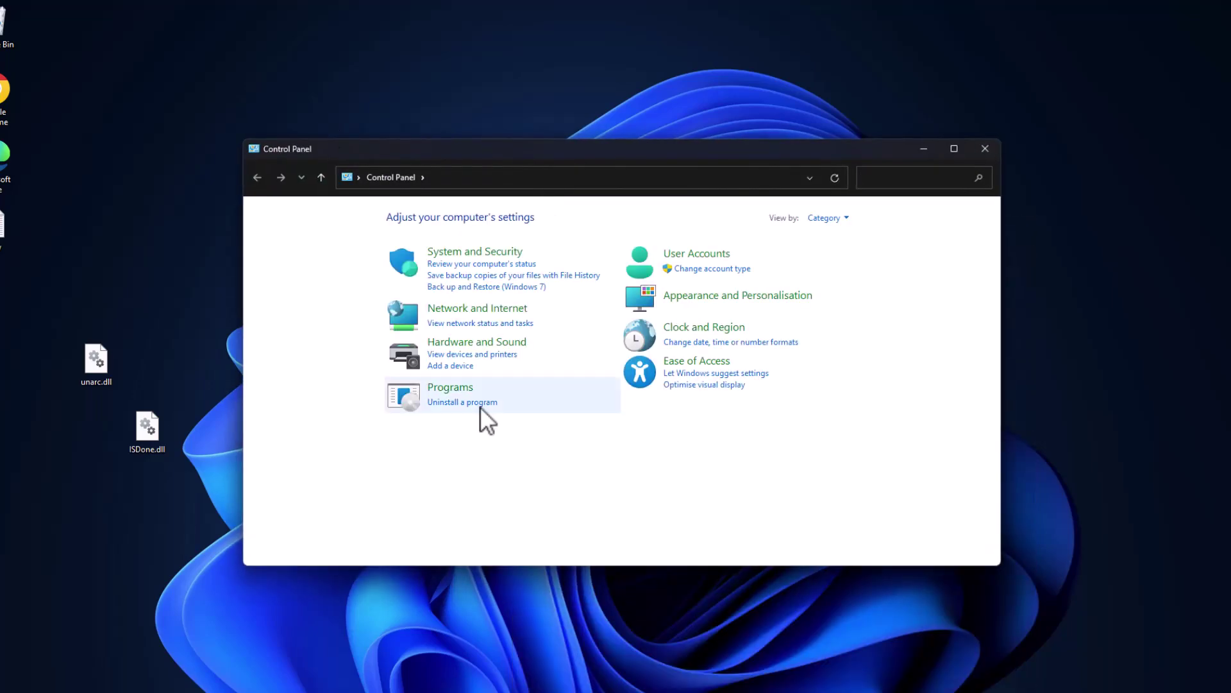
click(478, 252)
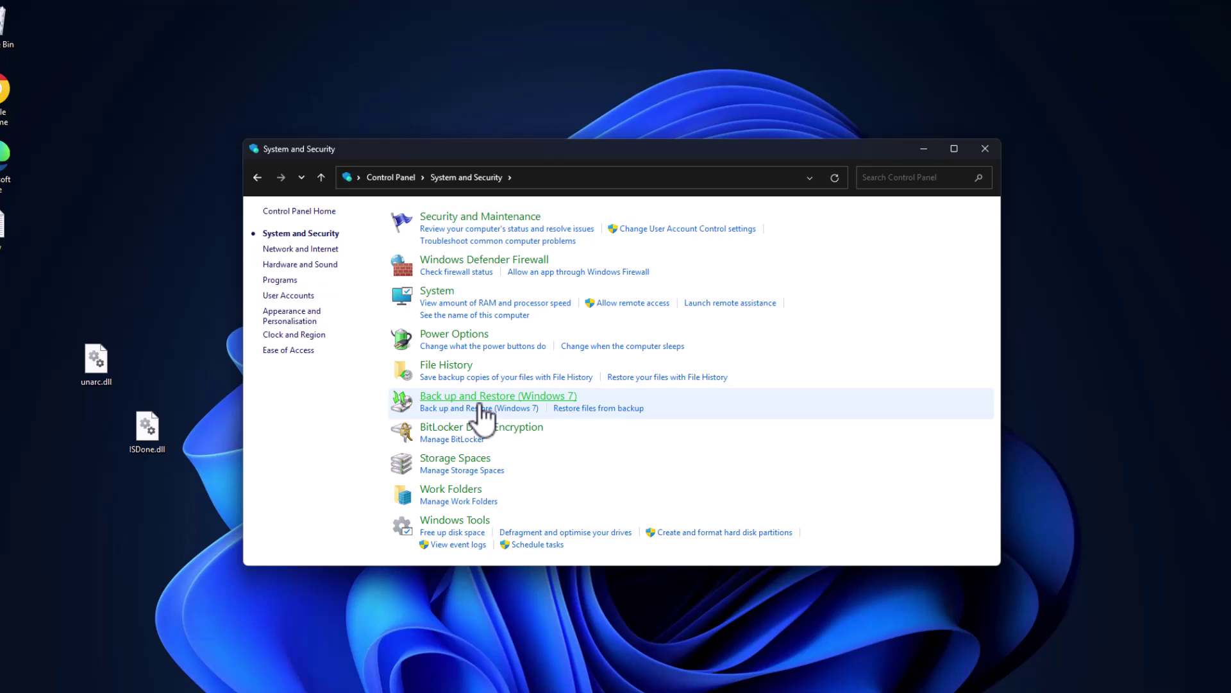
click(438, 294)
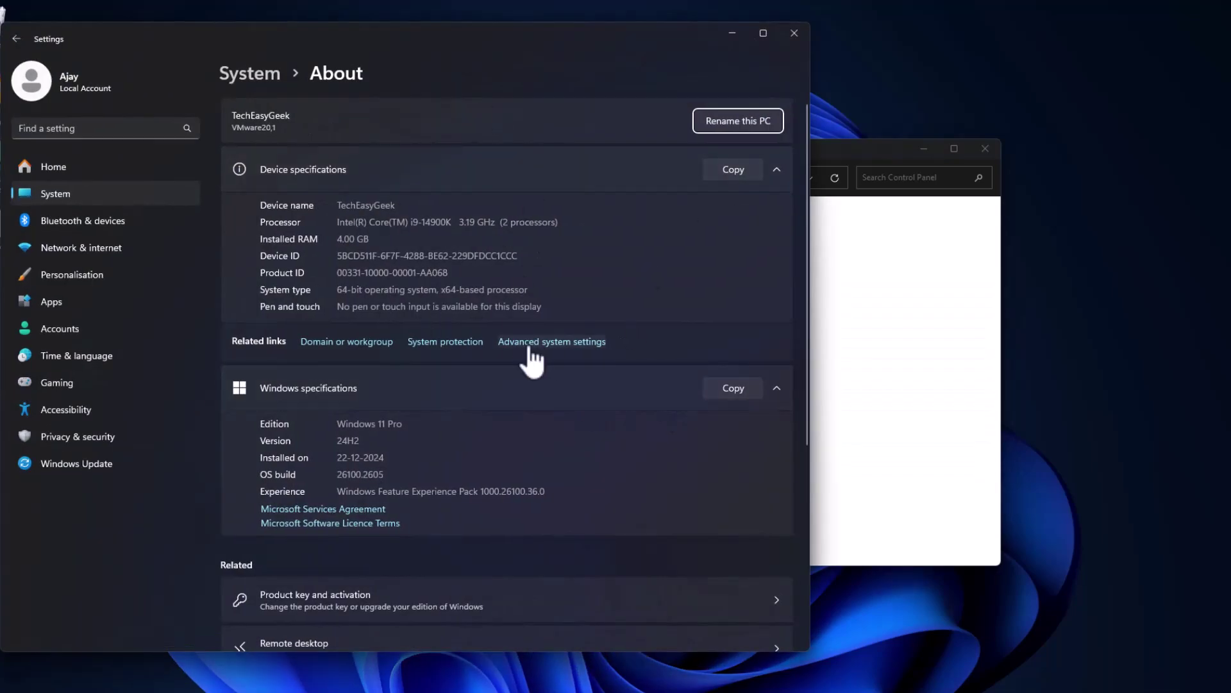
In drive C:'s Virtual Memory settings, turn off automatic paging-file management and choose Custom size
click(568, 342)
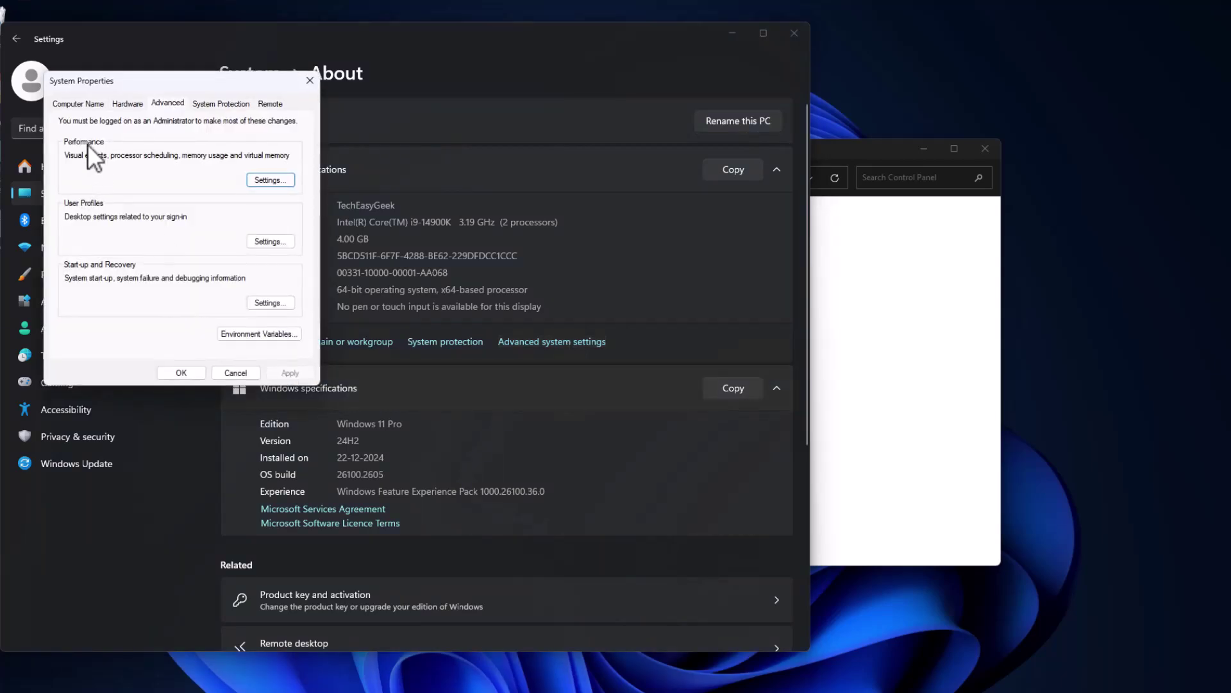
click(256, 179)
click(142, 155)
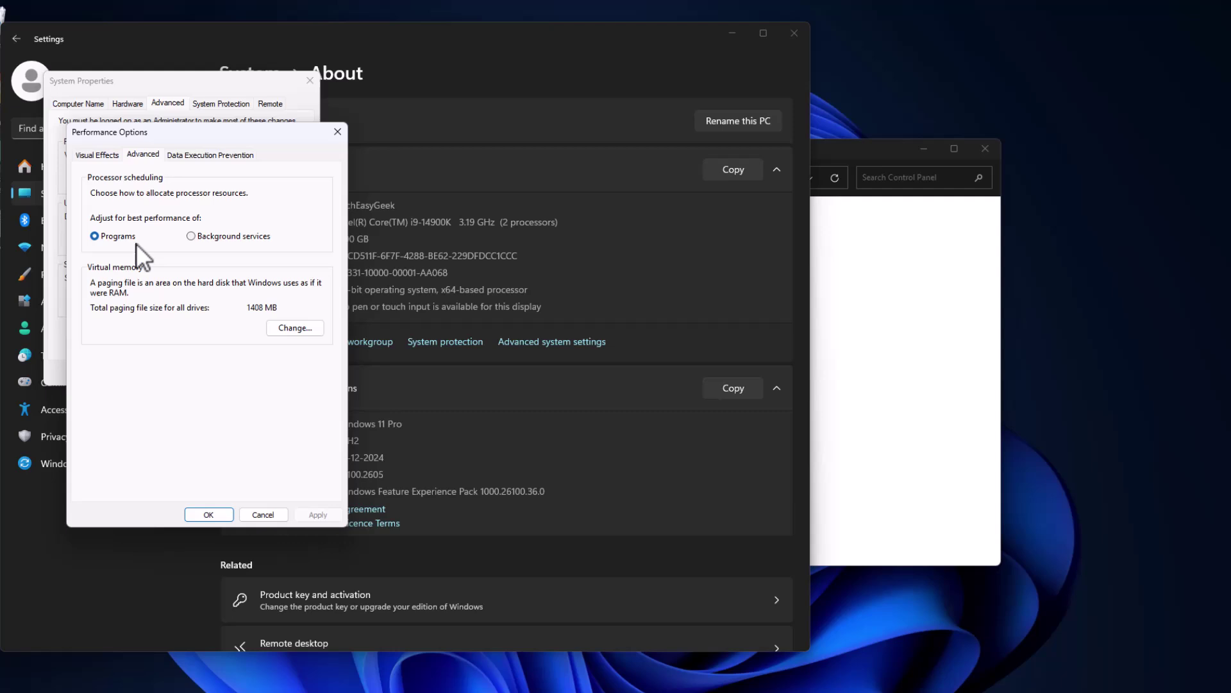
click(288, 327)
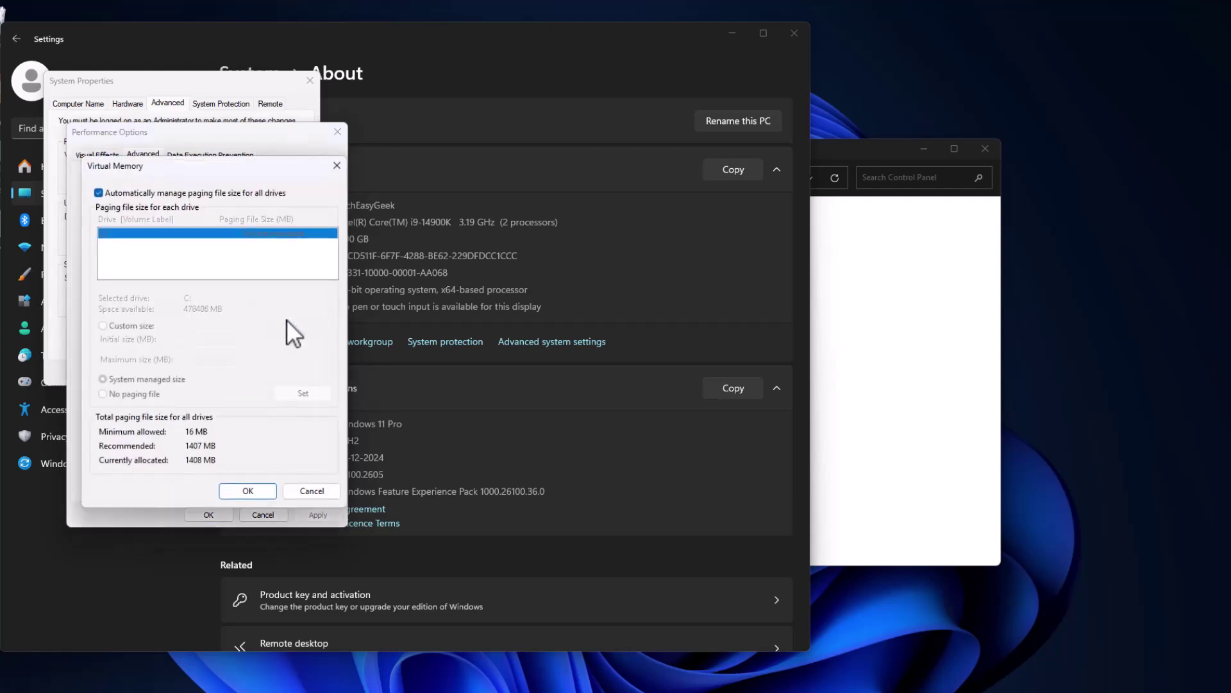
click(99, 189)
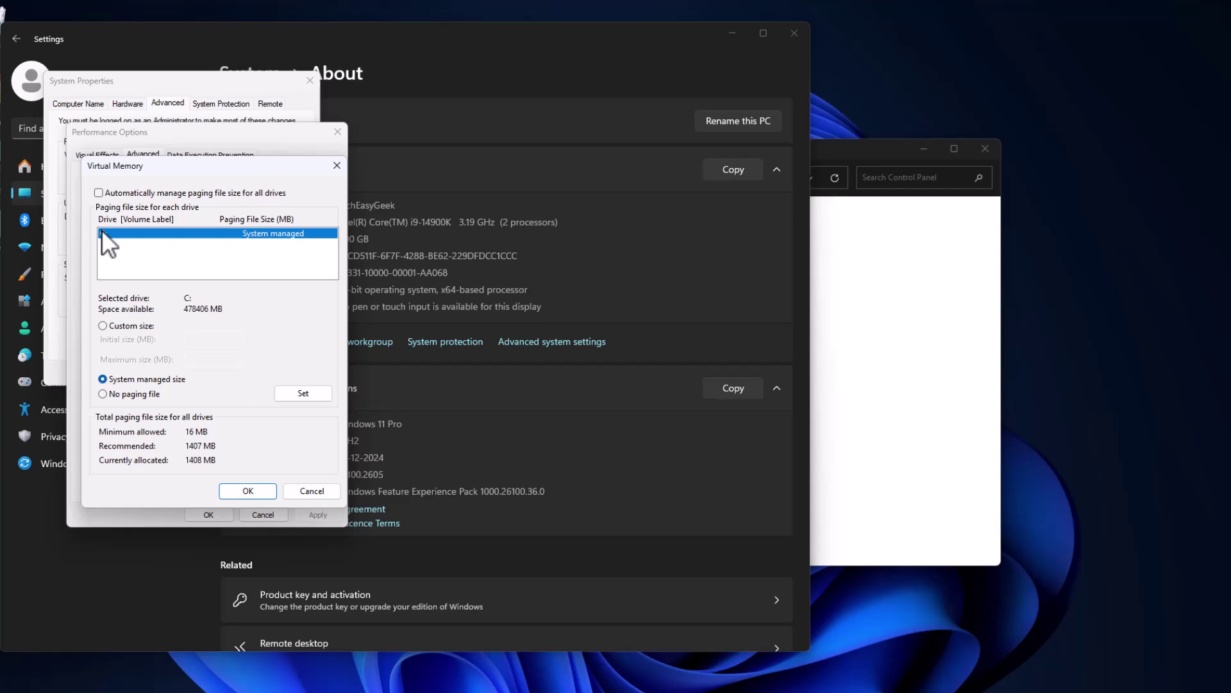
click(102, 325)
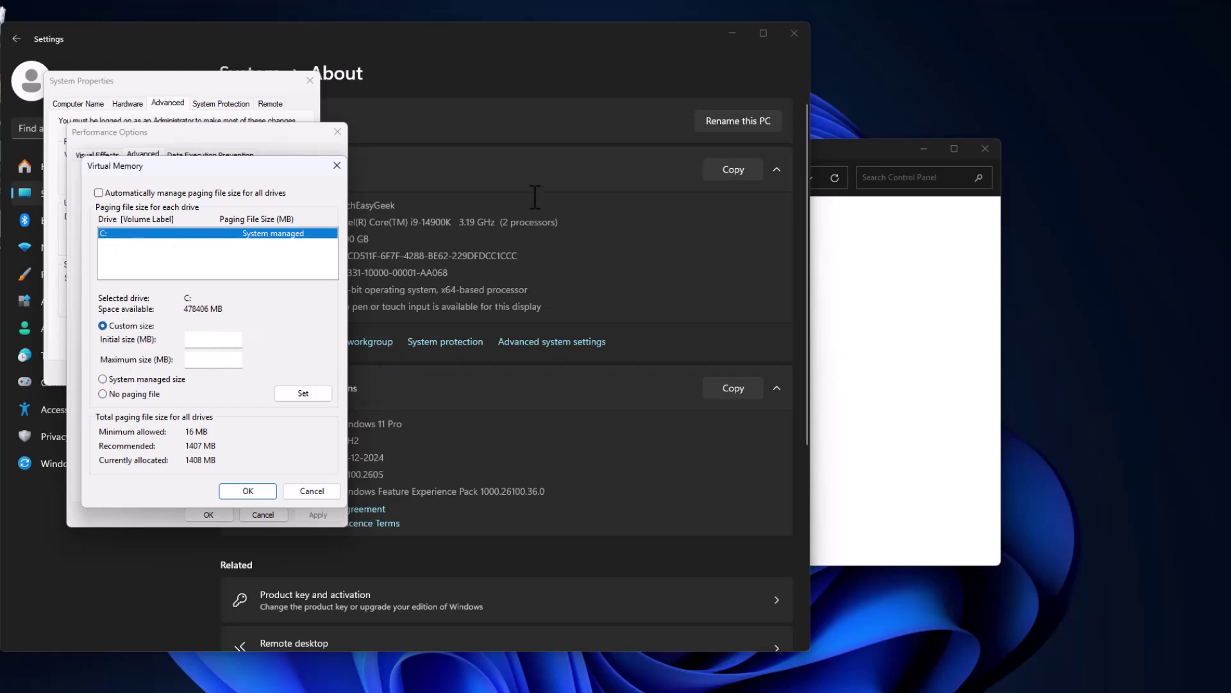
click(416, 47)
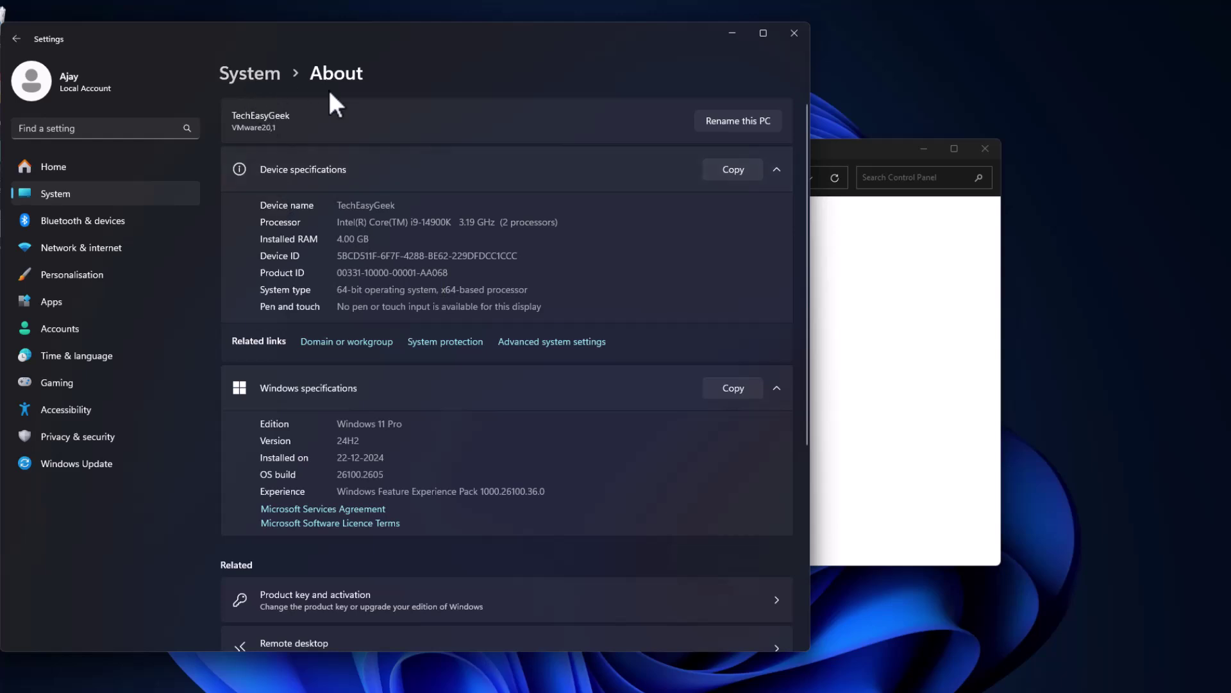
Confirm the PC has 4.00 GB RAM, then find the Initial and Maximum Size lists in new.txt
drag(368, 238, 259, 241)
click(455, 241)
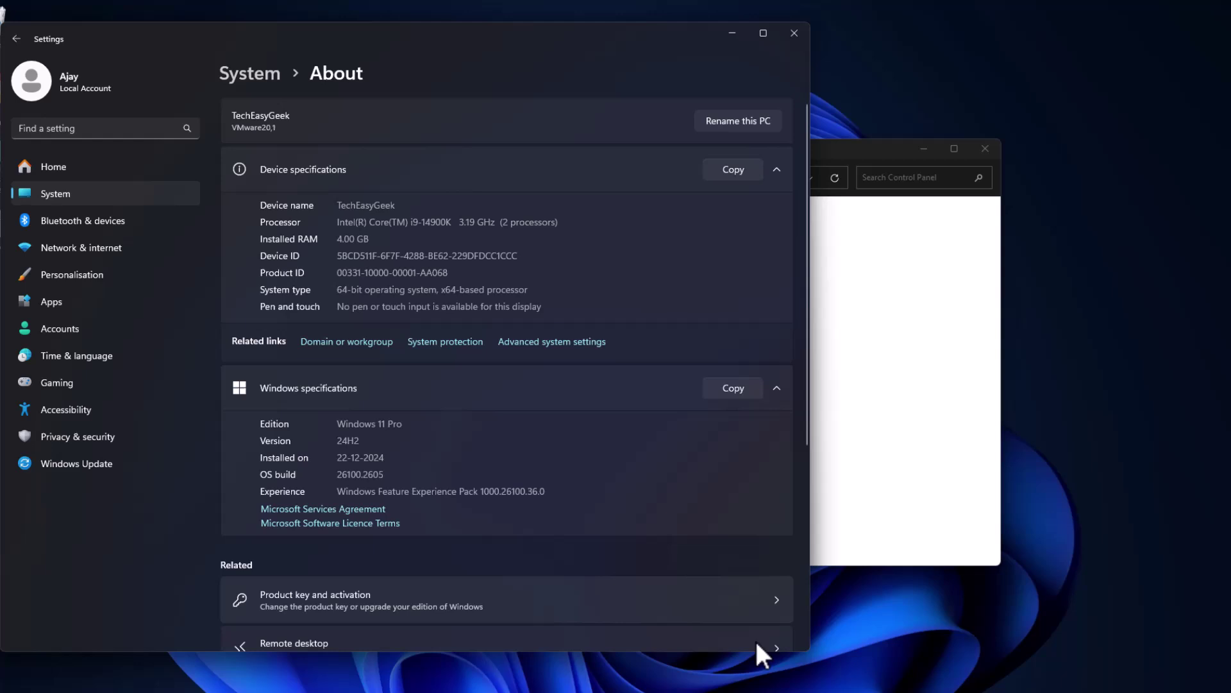
key(alt+Tab)
drag(327, 440, 200, 307)
triple_click(267, 309)
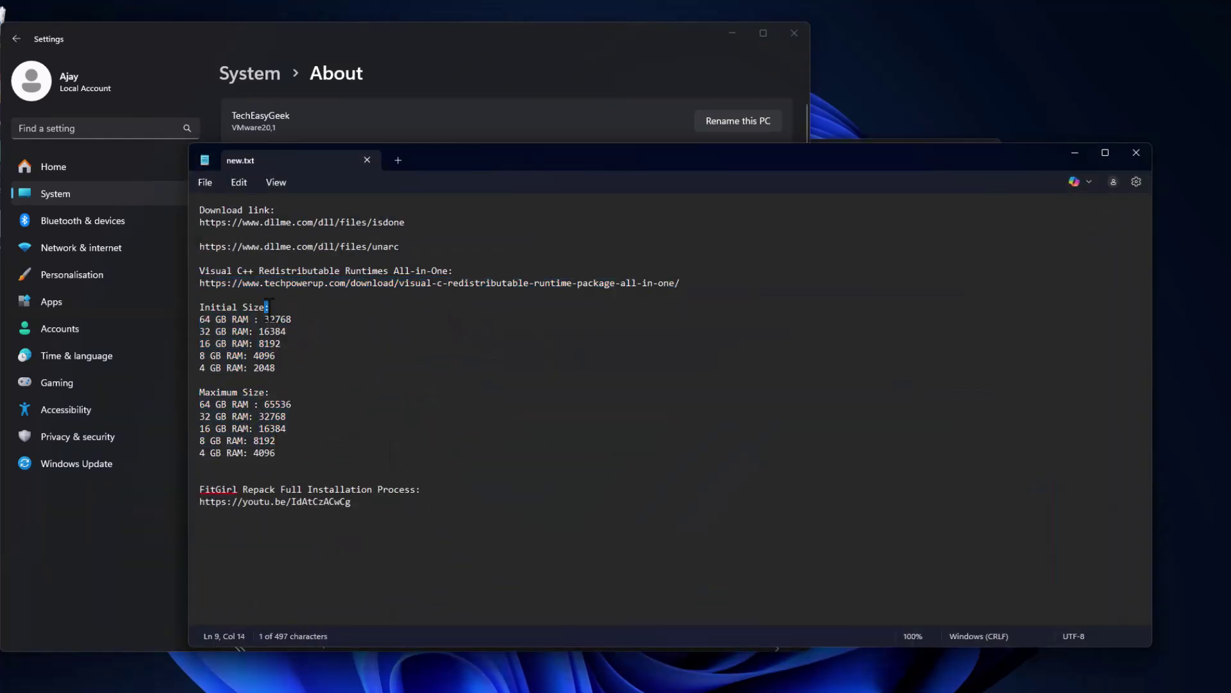
triple_click(272, 392)
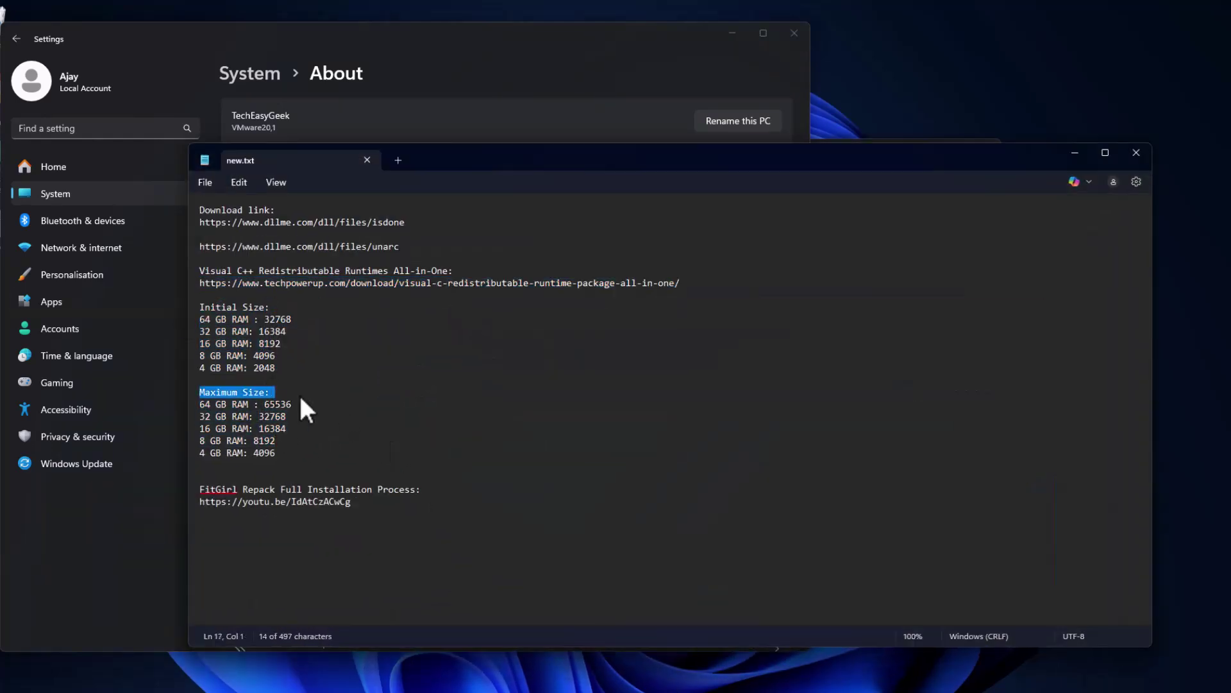
Copy the 2048 initial size for 4 GB RAM and return to the Virtual Memory dialog
double_click(268, 367)
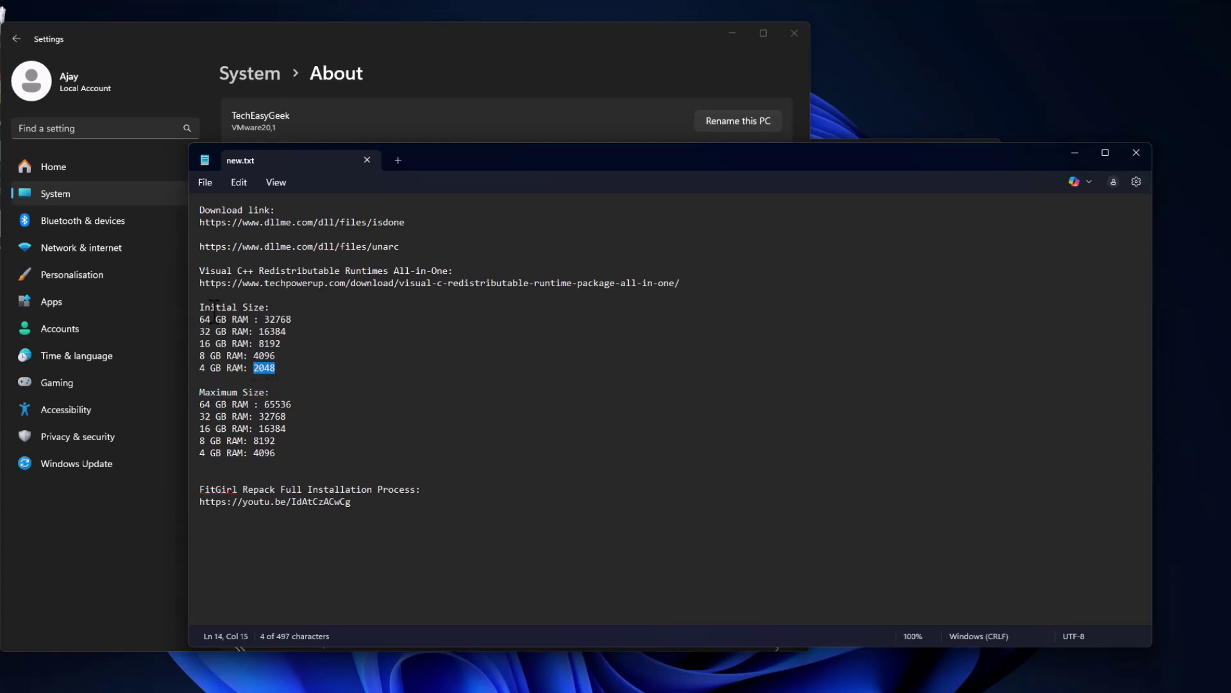
right_click(259, 371)
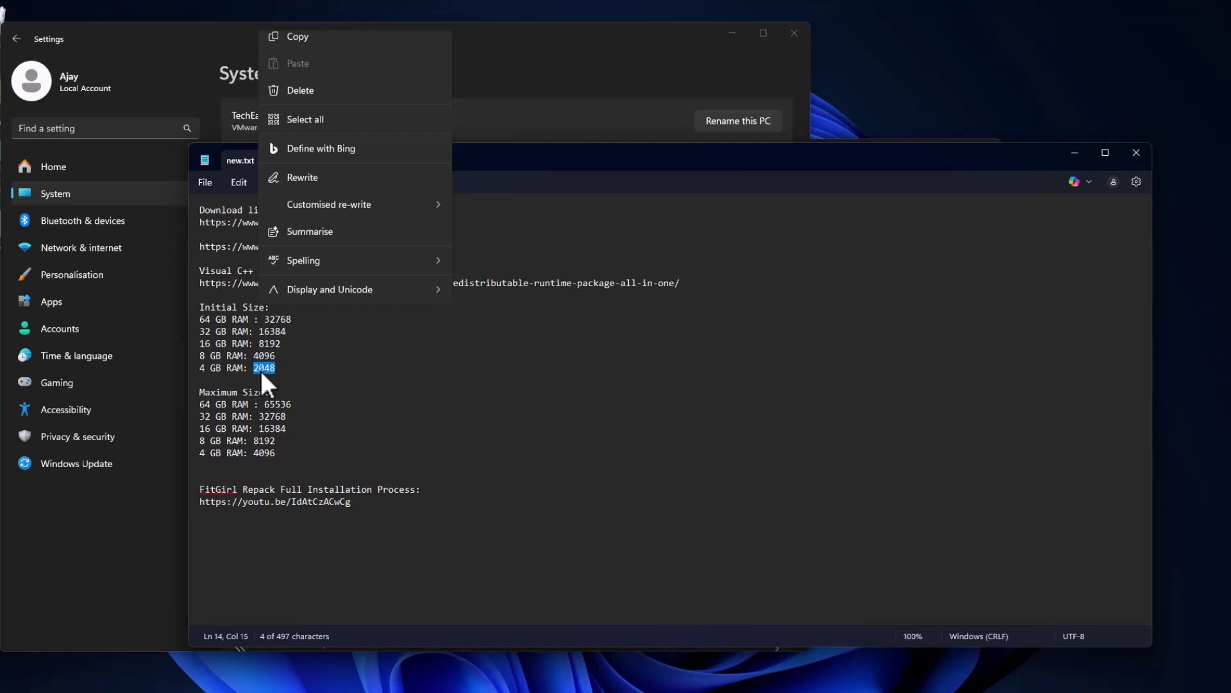
click(299, 103)
click(1075, 152)
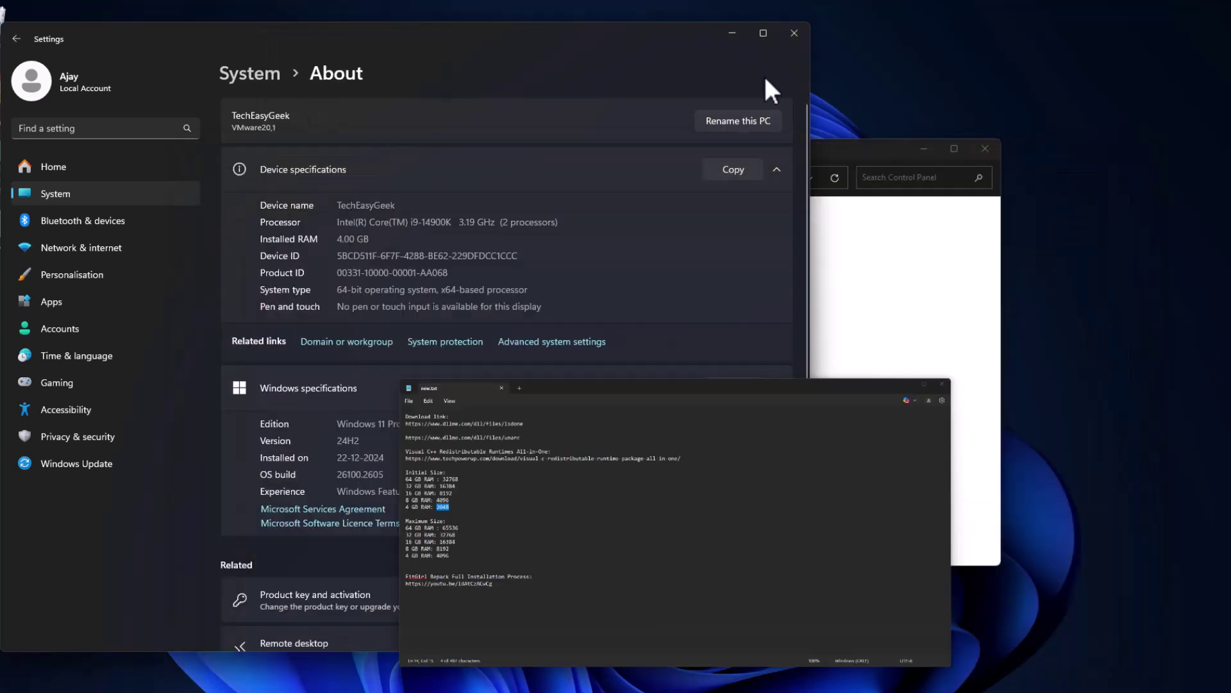
click(833, 149)
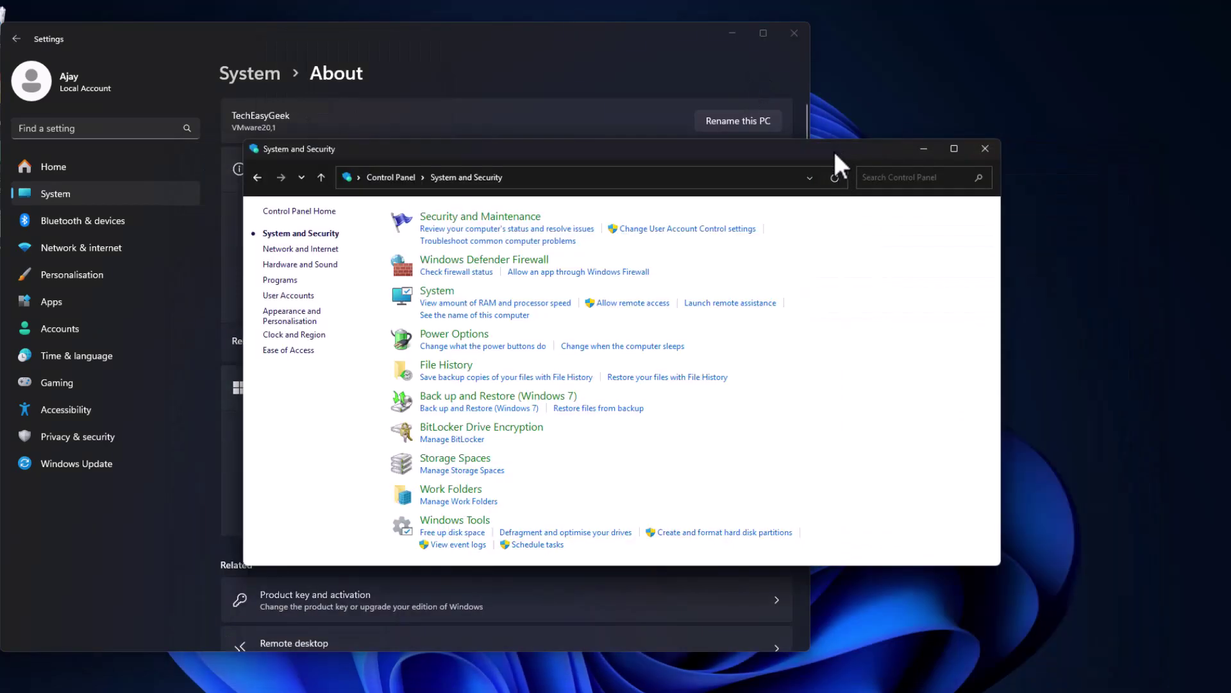
click(731, 33)
Enter 2048 MB initial and 4096 MB maximum, taken from new.txt, for drive C: and apply with Set
click(201, 150)
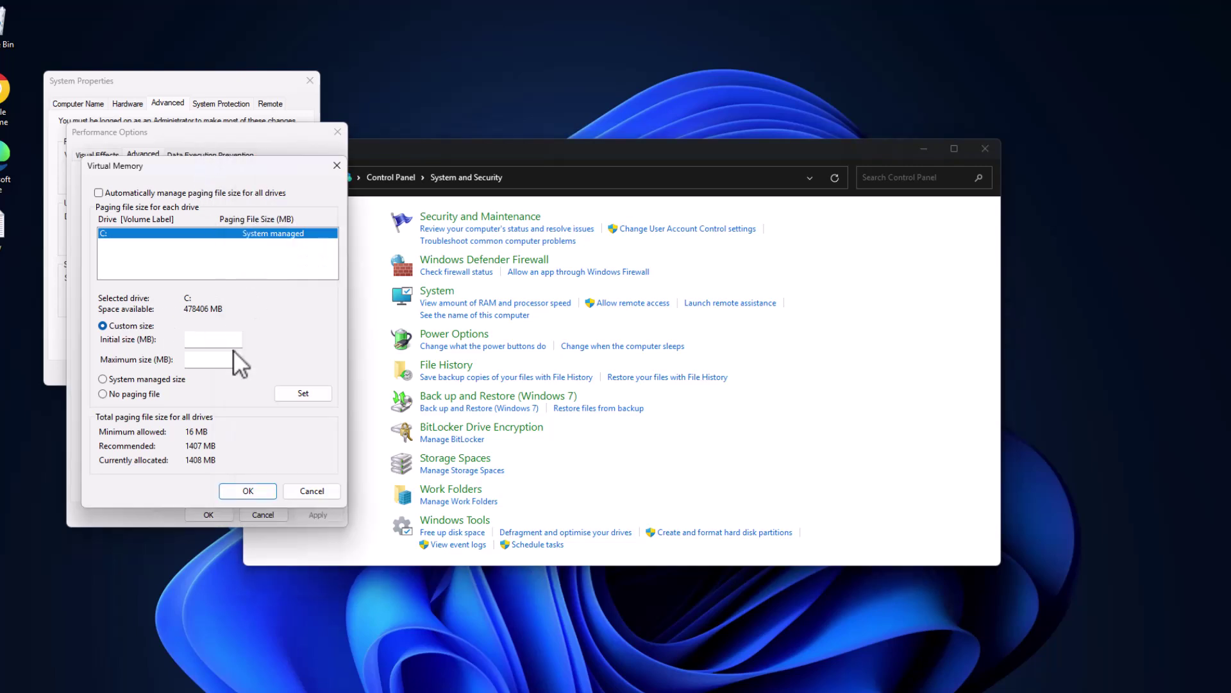
click(207, 340)
text(2048)
key(Tab)
key(alt+Tab)
click(275, 457)
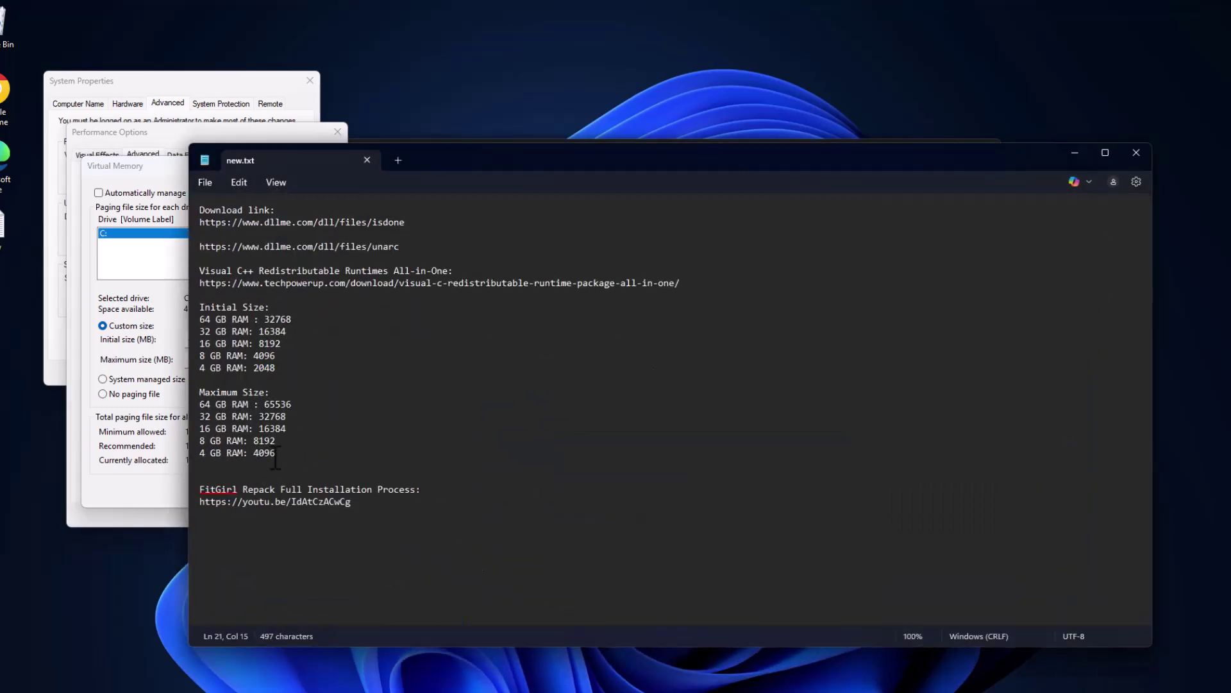
mouse_move(275, 457)
mouse_down()
mouse_move(200, 456)
mouse_move(254, 456)
mouse_up()
click(1082, 153)
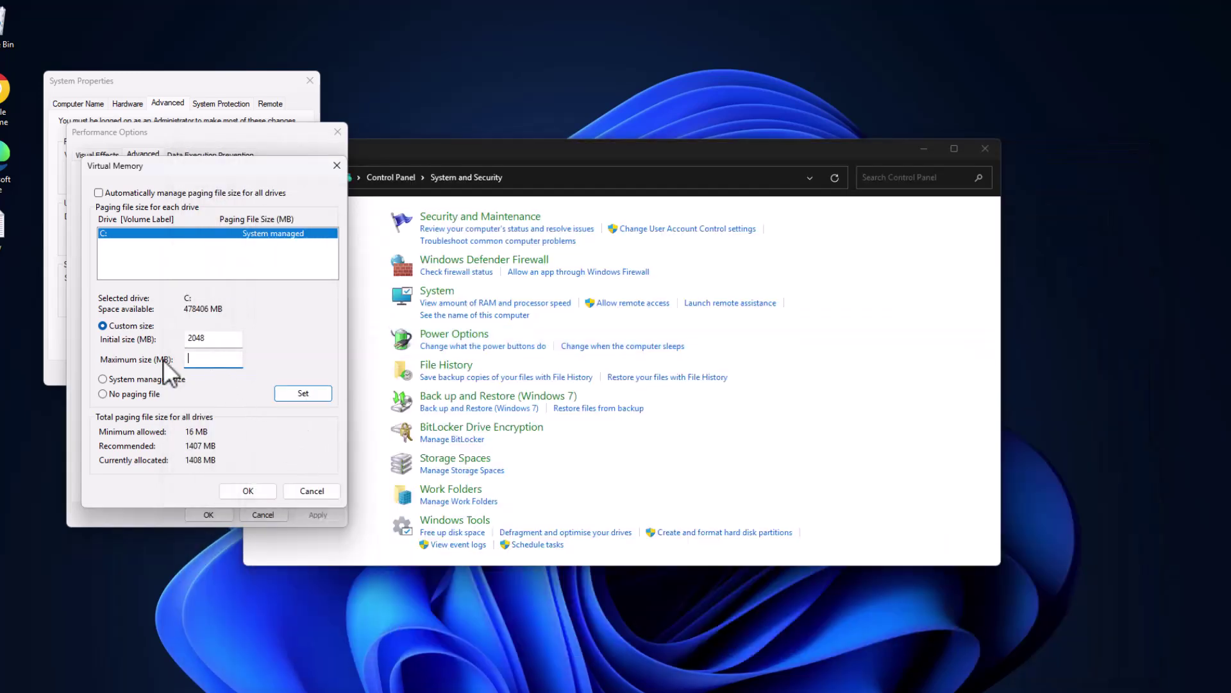
key(ctrl+v)
click(310, 393)
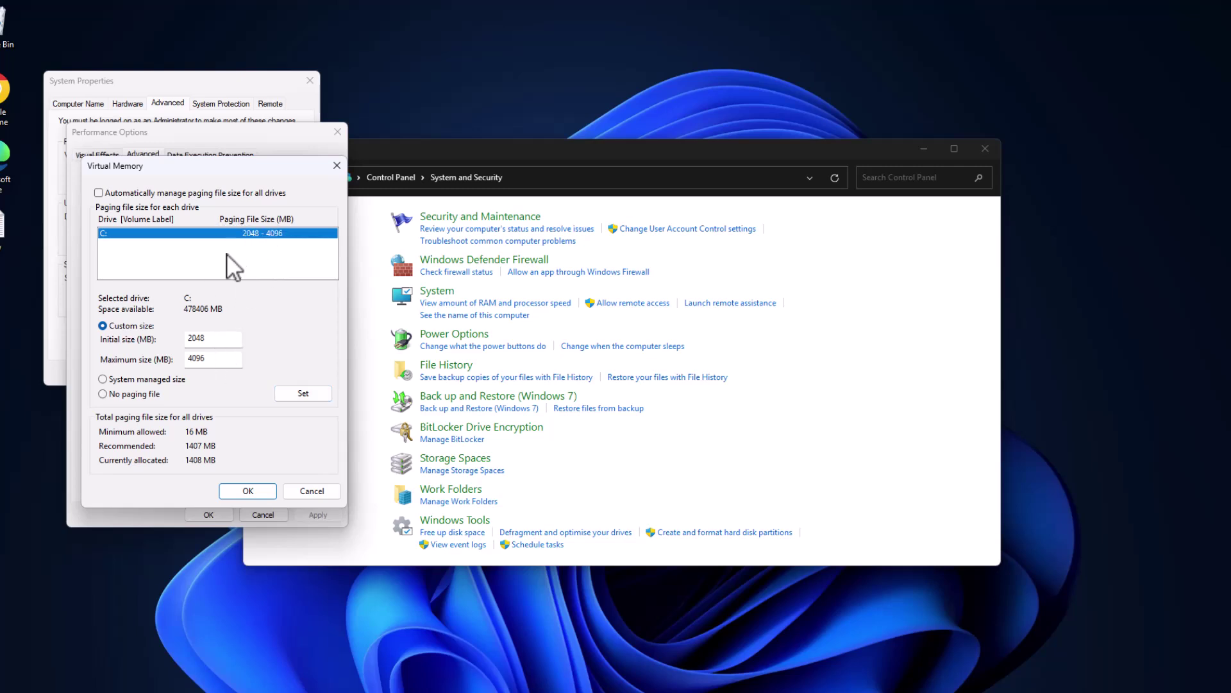
Confirm the 2048–4096 MB paging file through every dialog, choose Restart Later, and close Control Panel
click(247, 490)
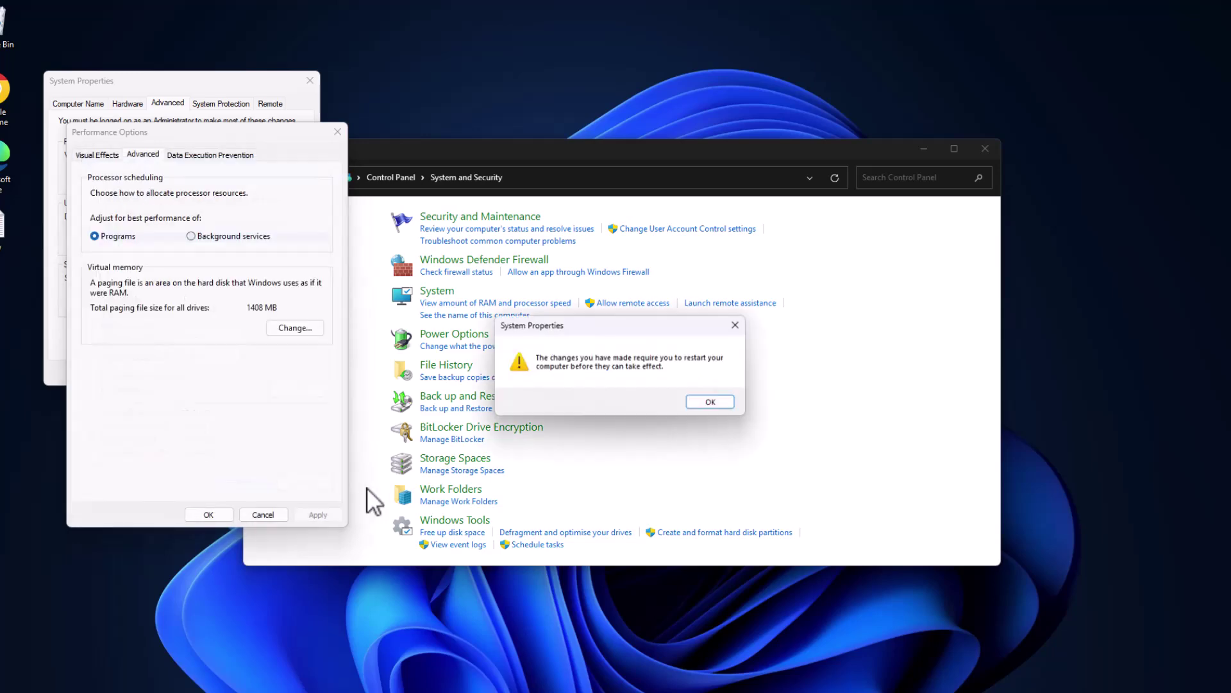
click(704, 404)
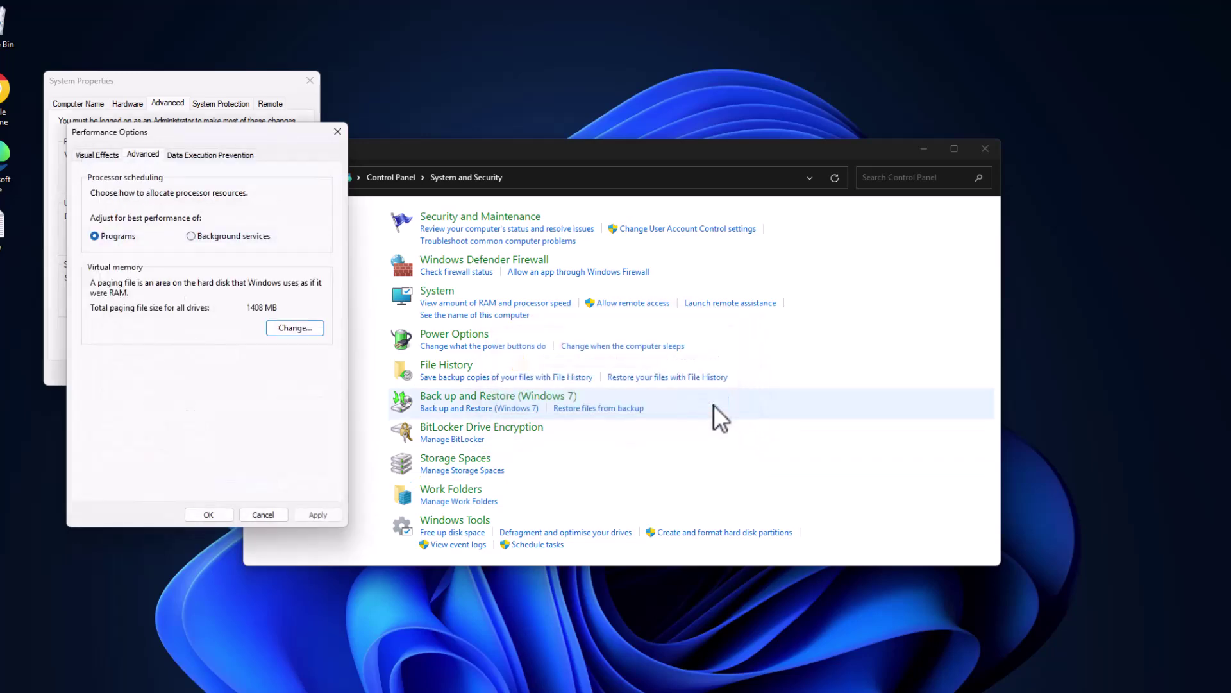
click(216, 511)
click(188, 373)
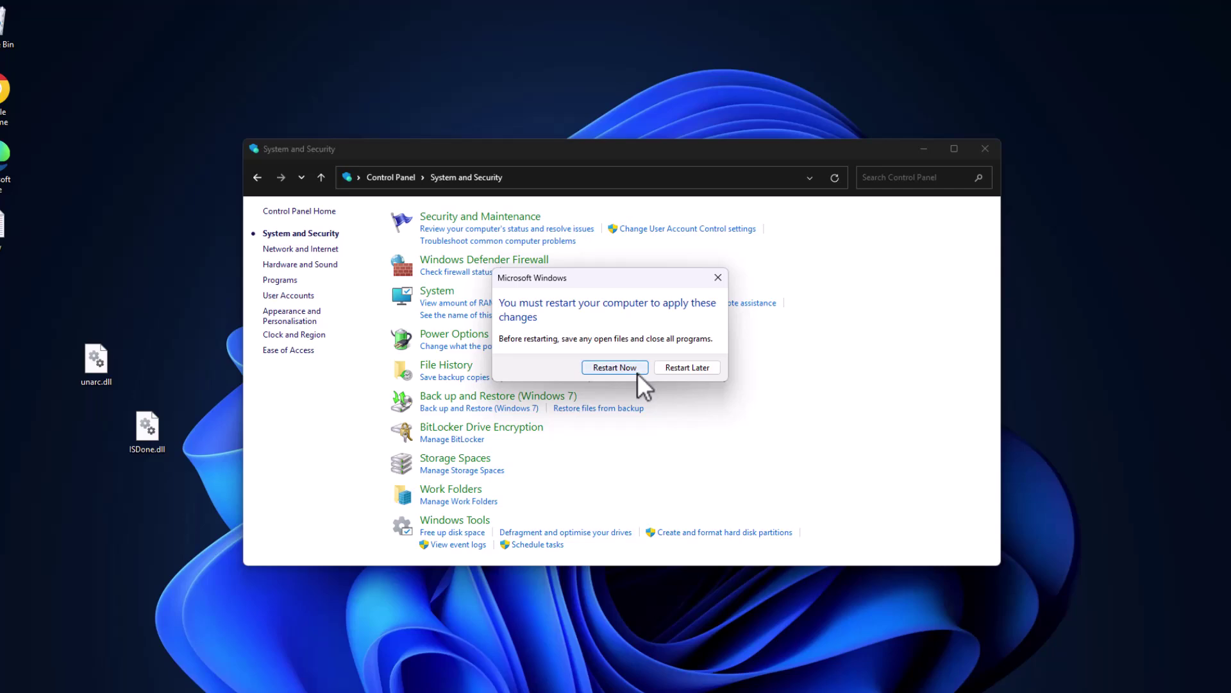
click(677, 370)
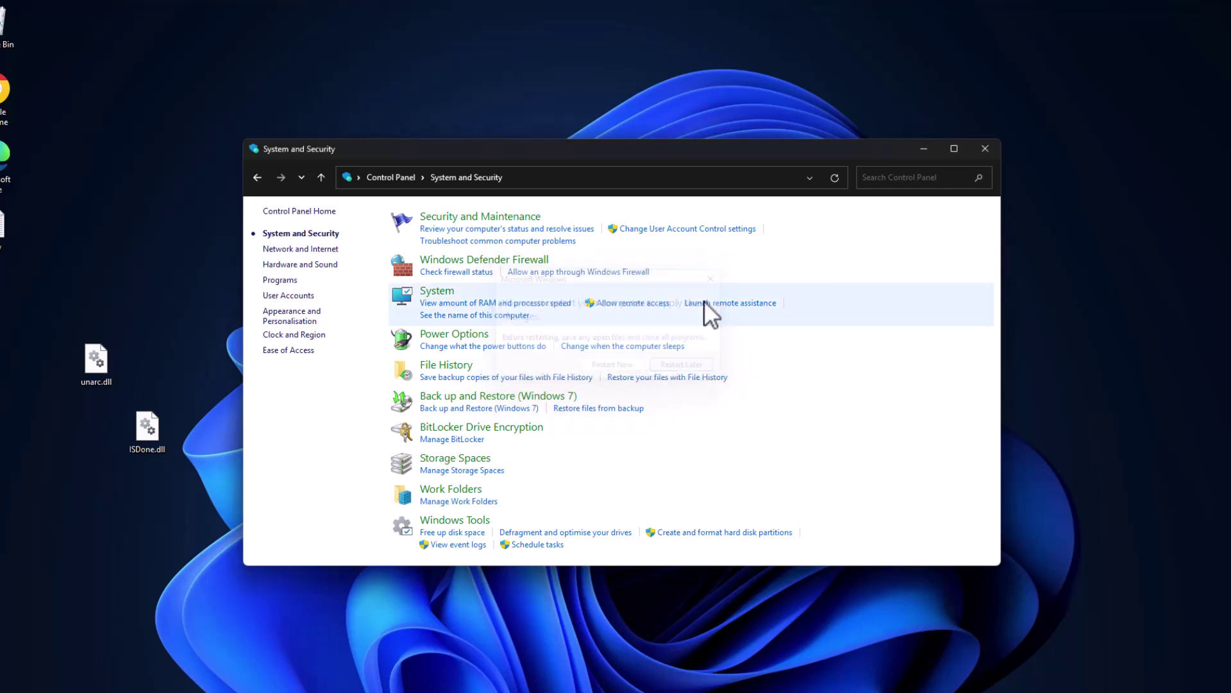
click(985, 148)
Show the FitGirl Repack installation video tab after checking its YouTube link in new.txt
click(723, 679)
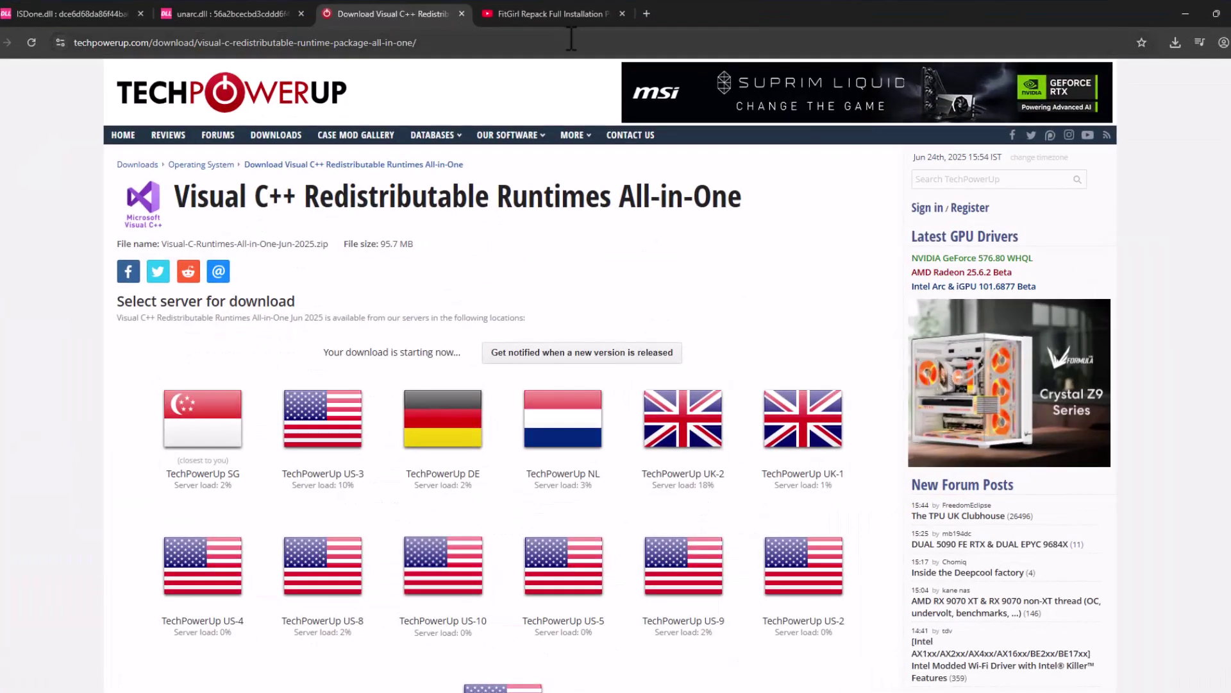
click(550, 13)
key(alt+Tab)
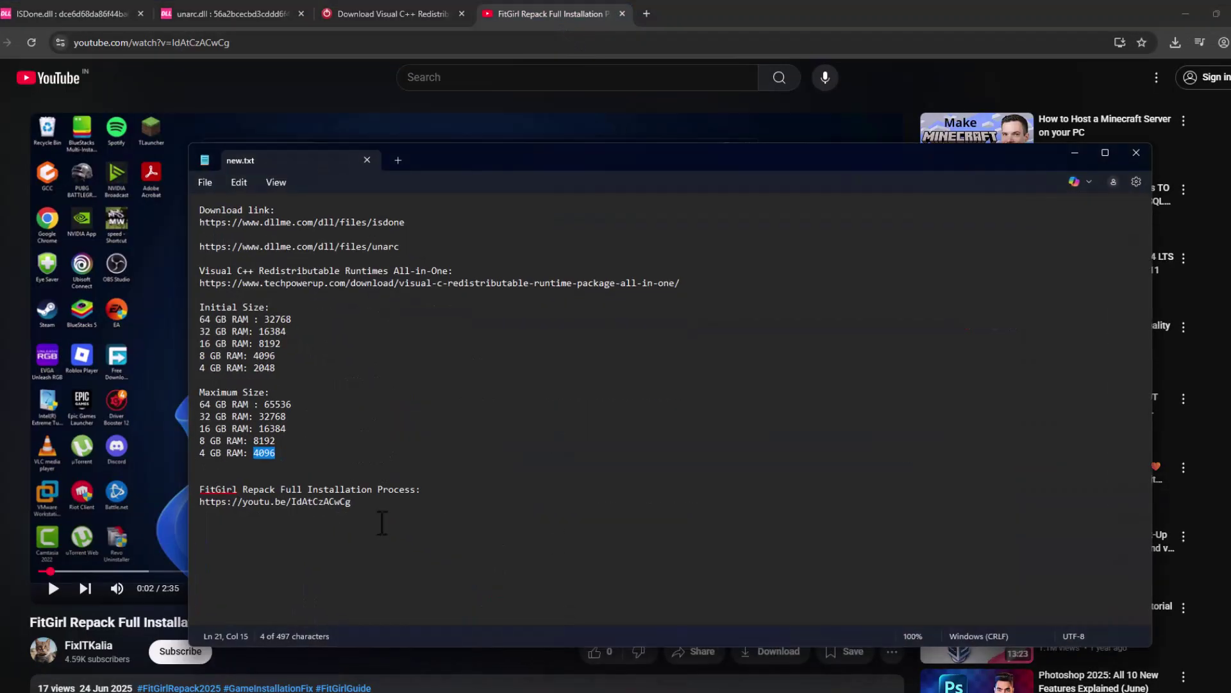
drag(354, 502, 200, 491)
click(364, 509)
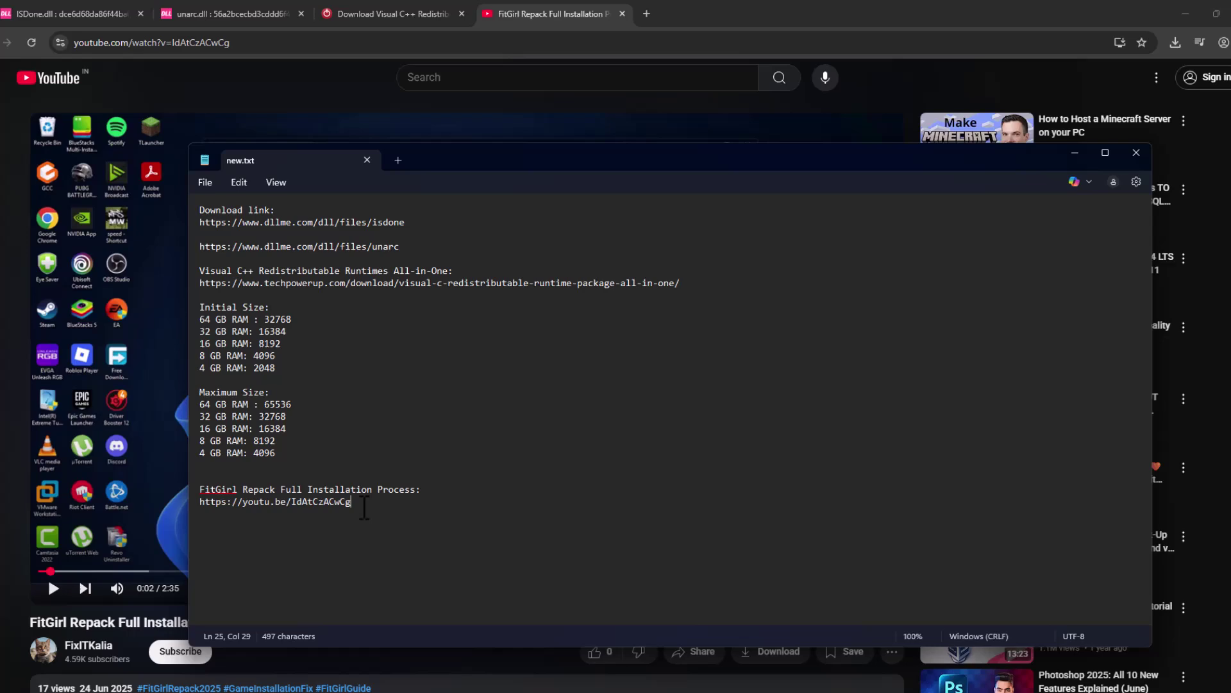
triple_click(363, 509)
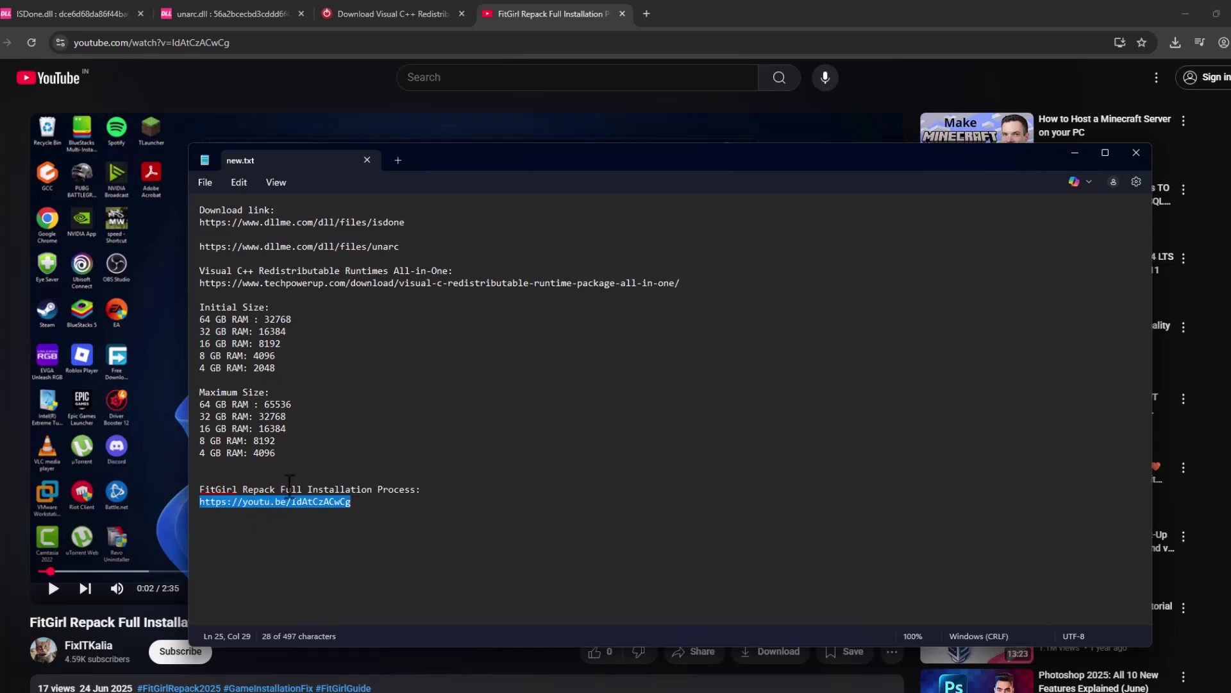
click(290, 485)
click(1075, 153)
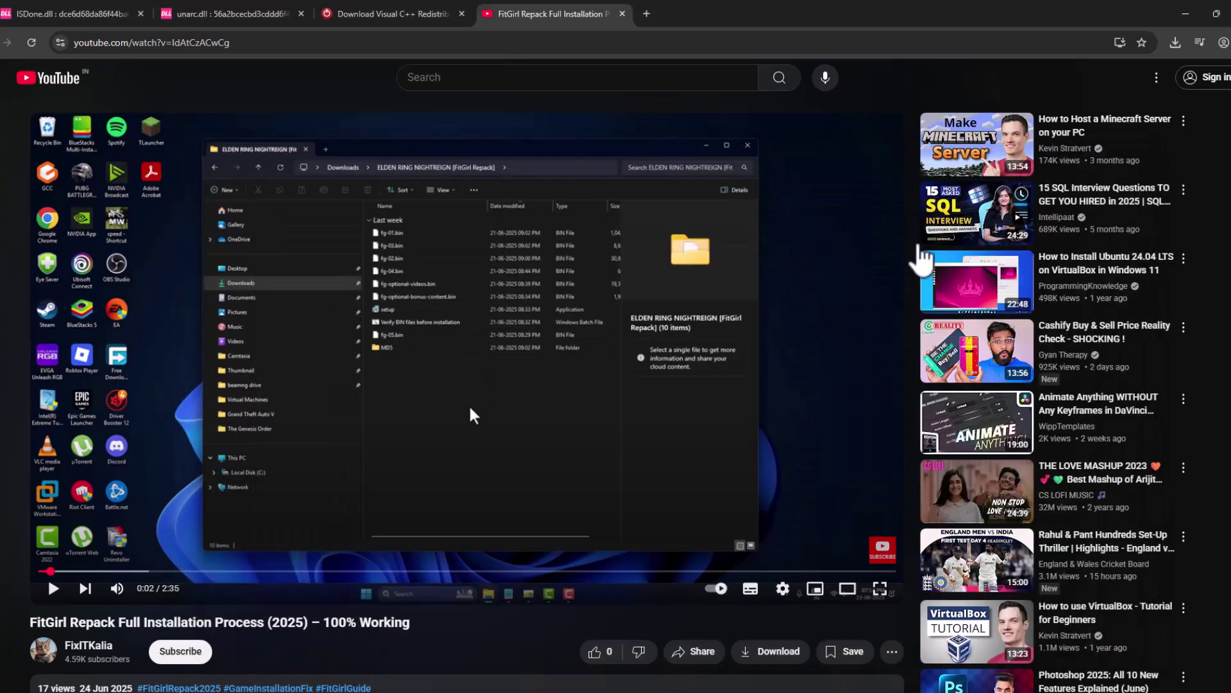